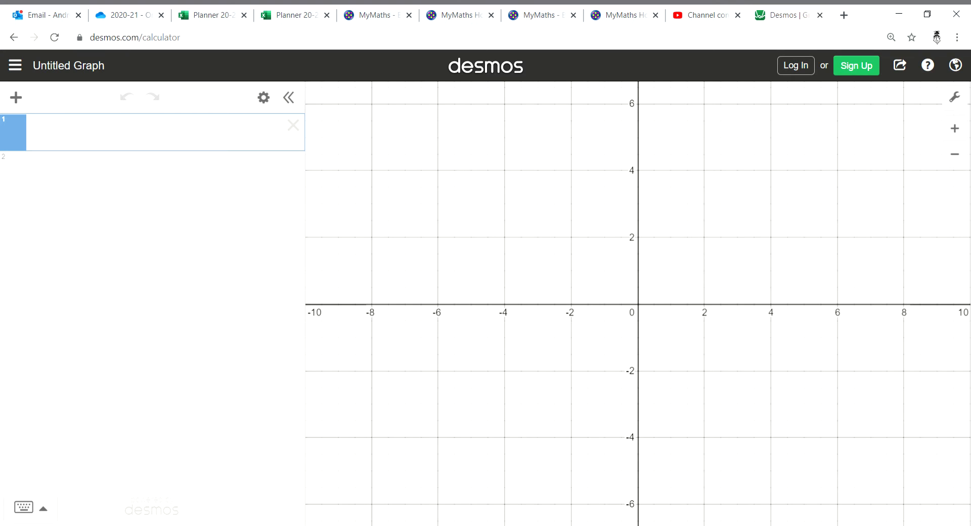
# Search Google for "desmos" and open the Graphing Calculator from the results
pyautogui.moveTo(243, 44); pyautogui.dragTo(5, 45)
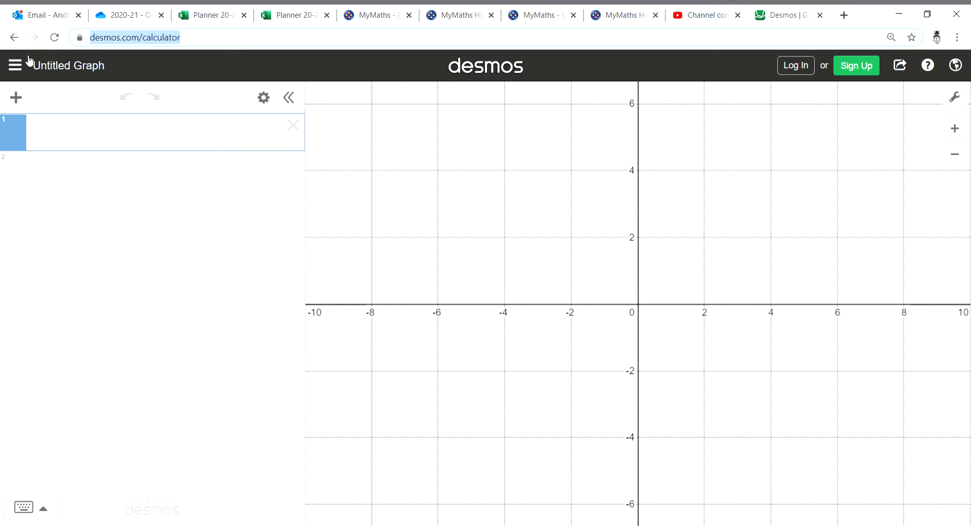
pyautogui.write('desmo')
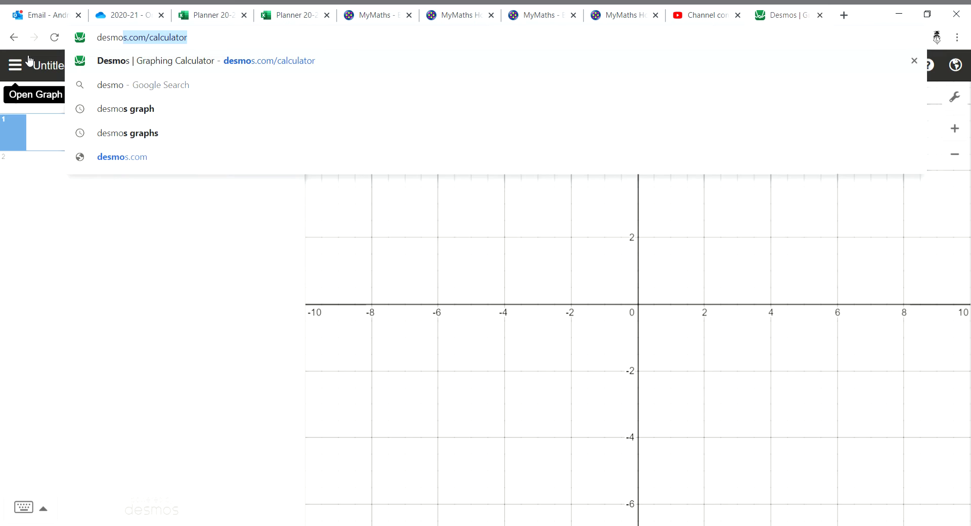
pyautogui.write('s')
pyautogui.press('Delete')
pyautogui.press('Return')
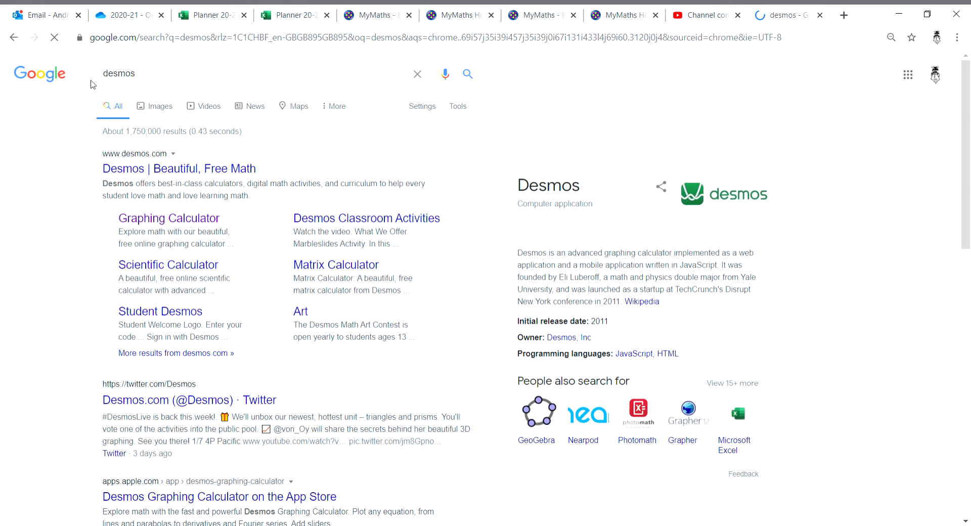
pyautogui.click(182, 232)
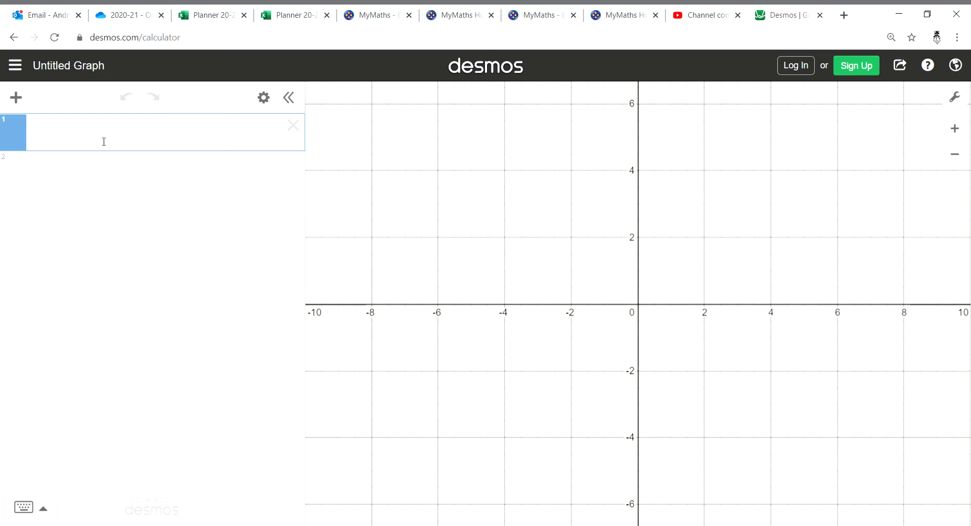
# Graph the quadratic x² + 3x as the first expression
pyautogui.write('x')
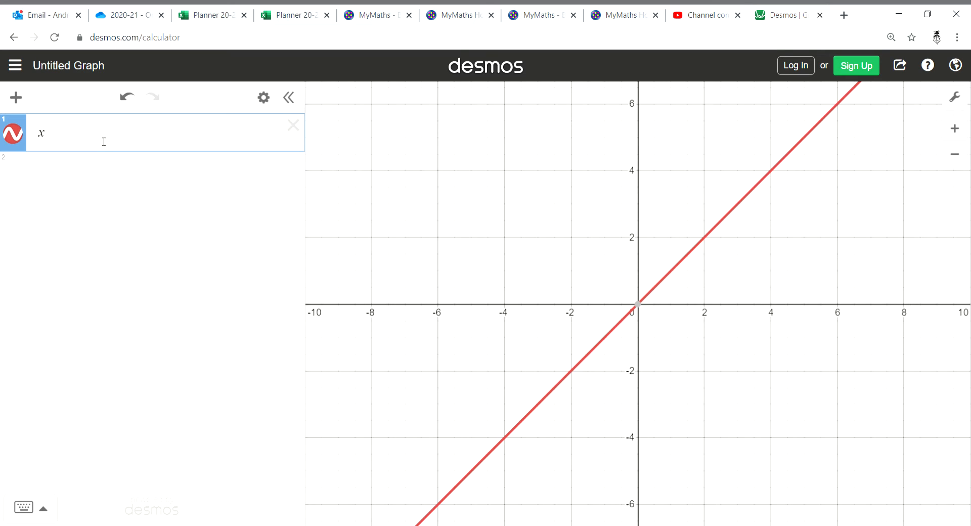
pyautogui.write('^2+3x')
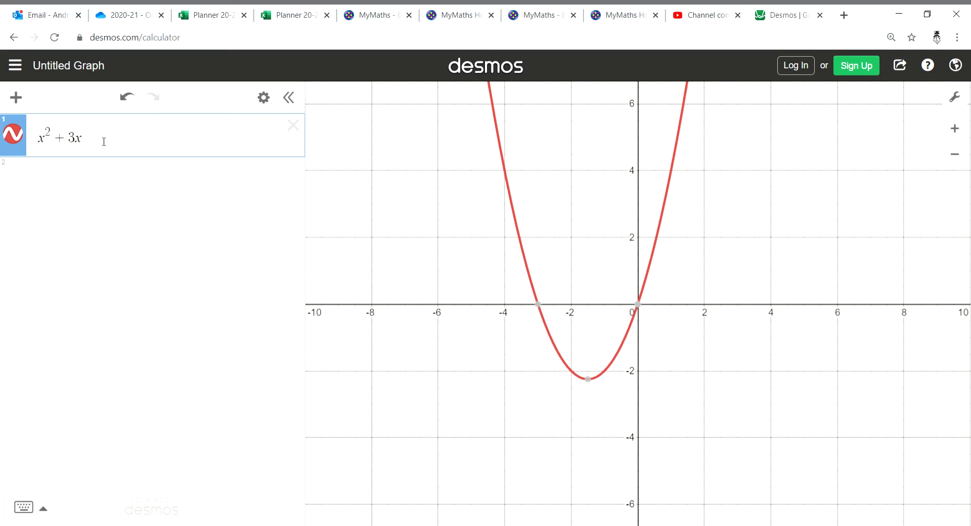
# Rewrite the first expression as x² + 2x
pyautogui.press('BackSpace')
pyautogui.press('BackSpace')
pyautogui.press('BackSpace')
pyautogui.press('BackSpace')
pyautogui.press('BackSpace')
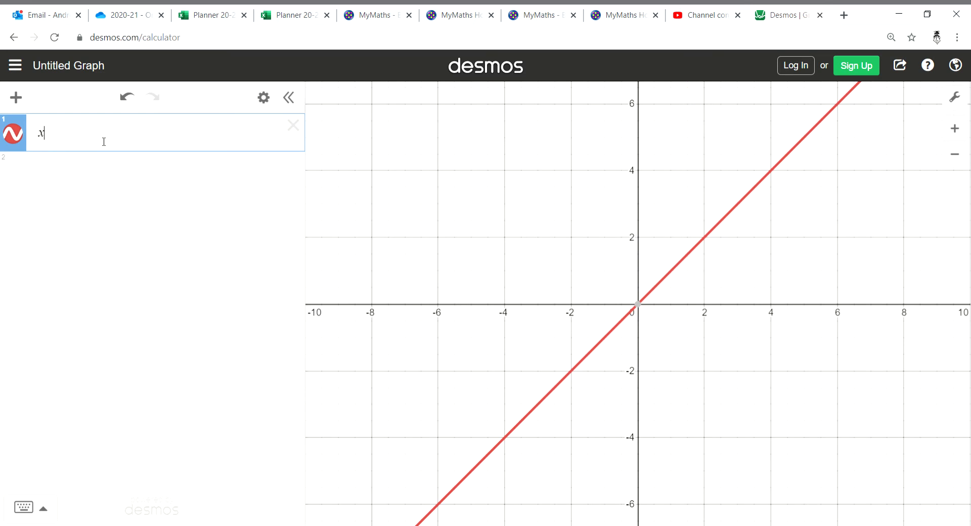
pyautogui.write('^')
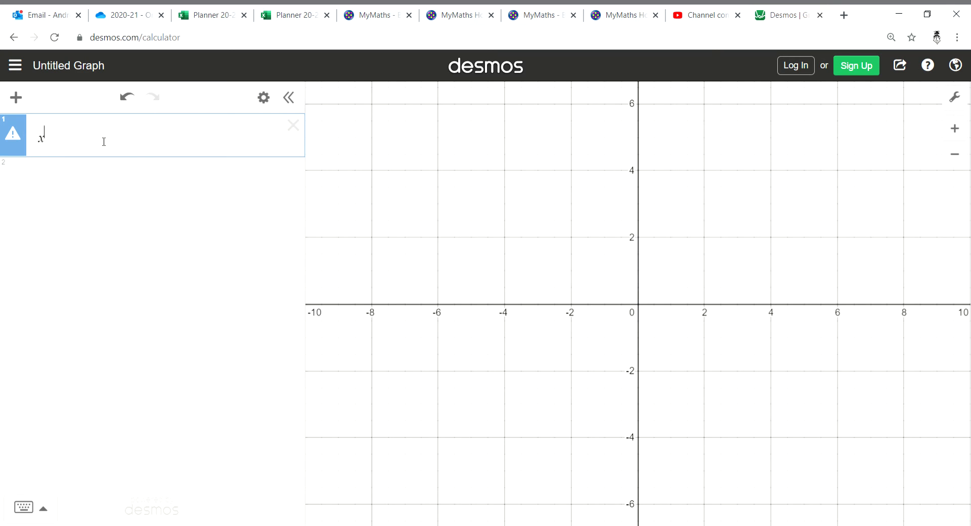
pyautogui.write('2 ')
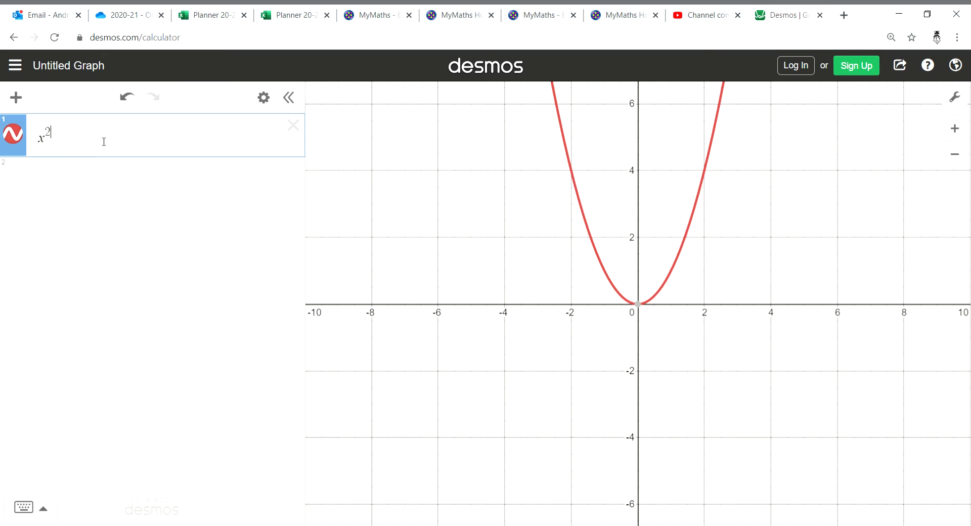
pyautogui.write('+ ')
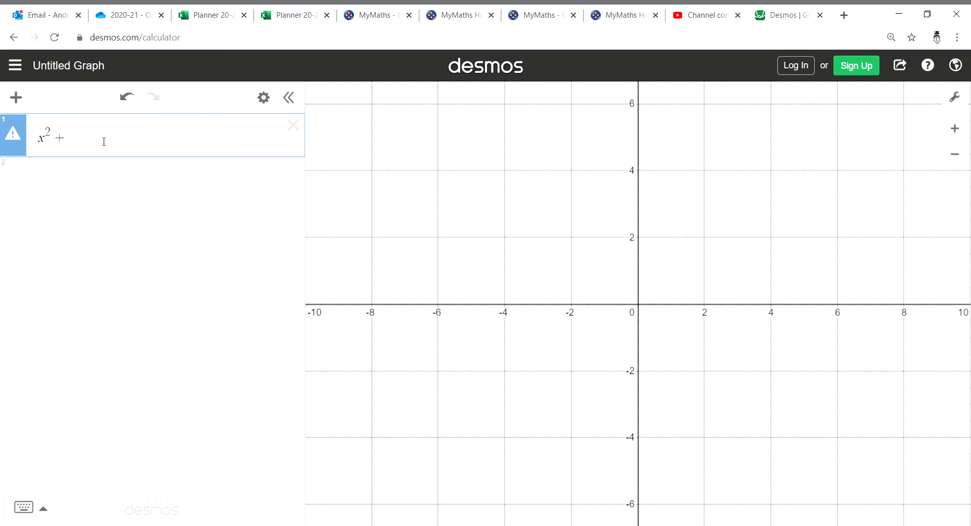
pyautogui.write('2x')
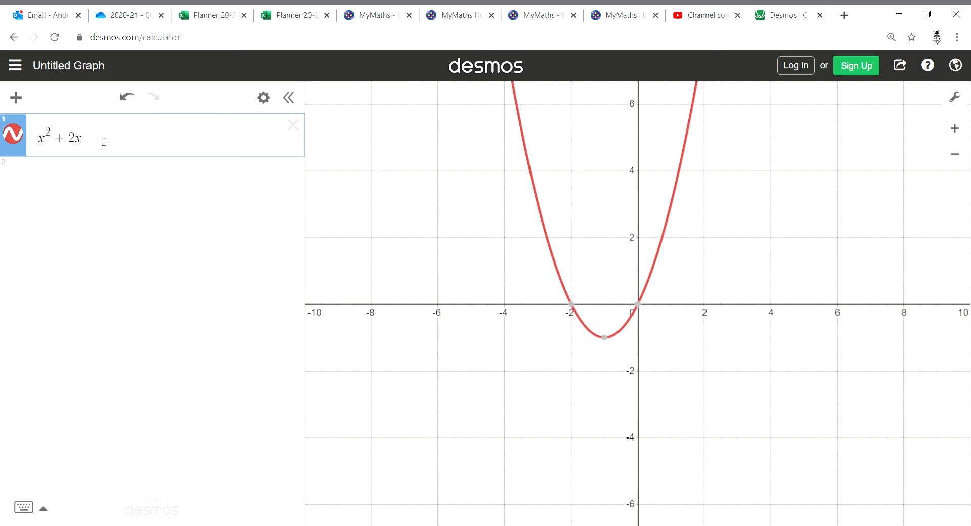
# Replace the first expression with the cubic 3x³ + 5x²
pyautogui.press('BackSpace')
pyautogui.press('BackSpace')
pyautogui.press('BackSpace')
pyautogui.press('BackSpace')
pyautogui.press('BackSpace')
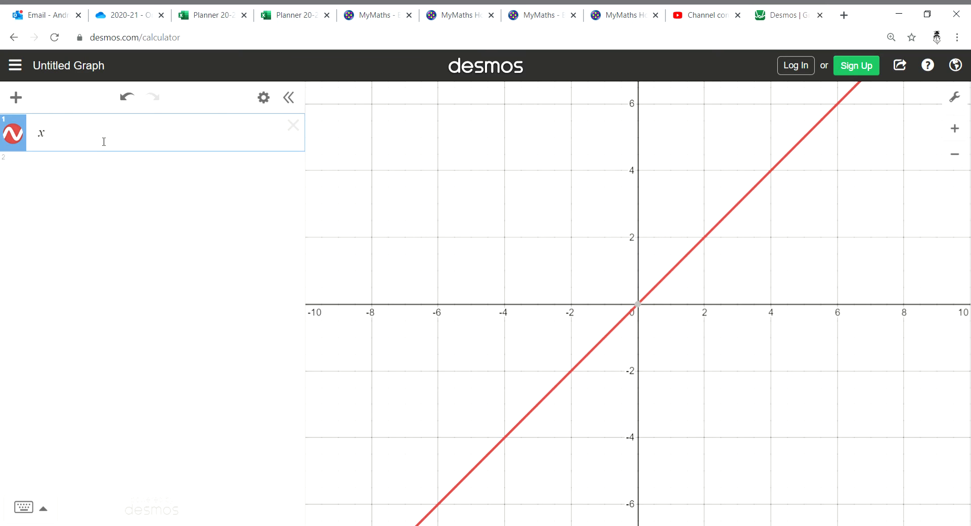
pyautogui.press('BackSpace')
pyautogui.write('3x^2')
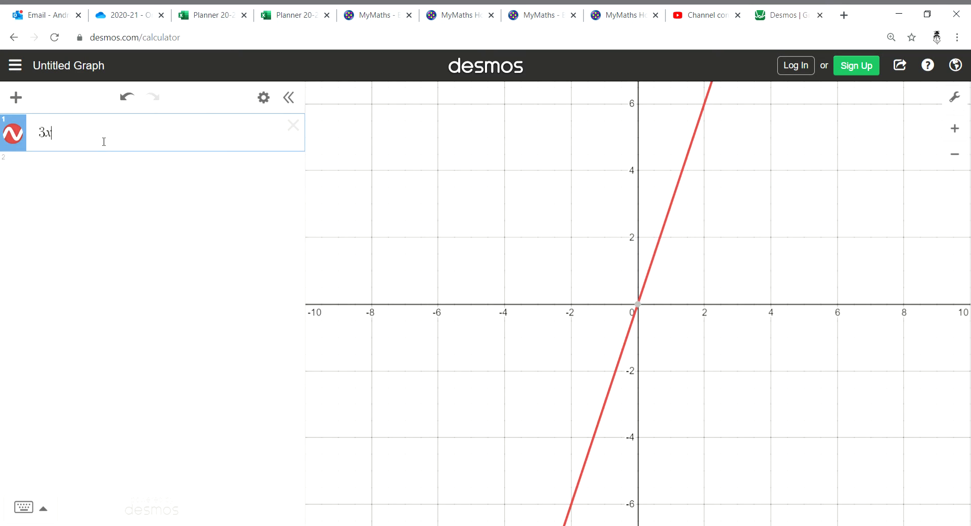
pyautogui.press('BackSpace')
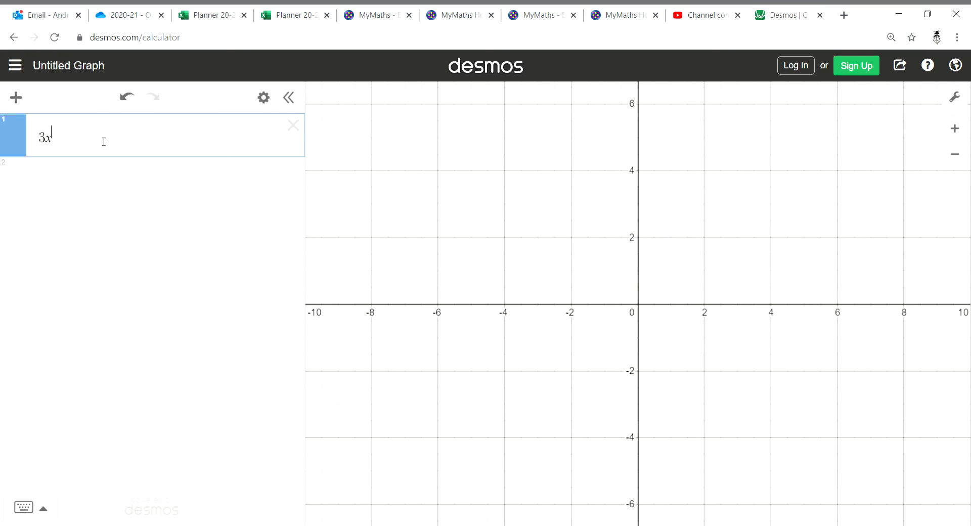
pyautogui.write('3')
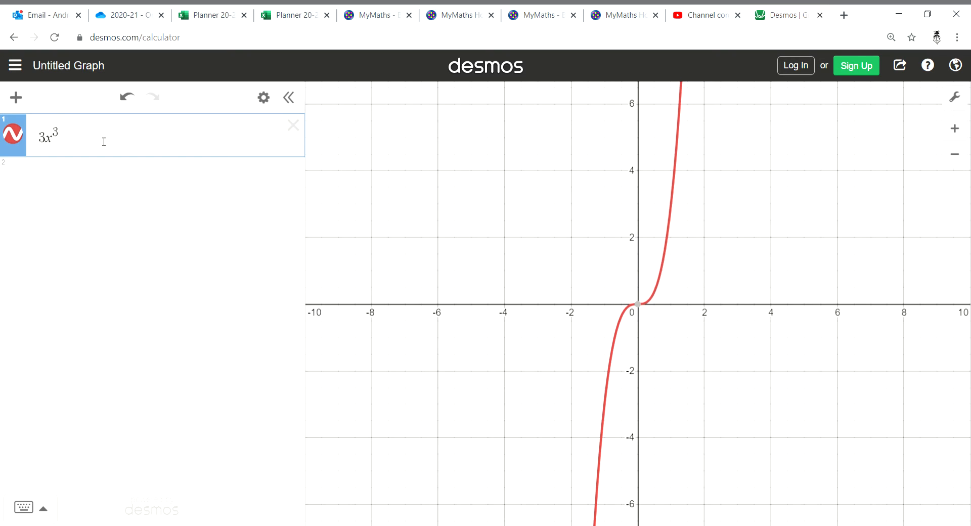
pyautogui.press('Right')
pyautogui.write('+5x')
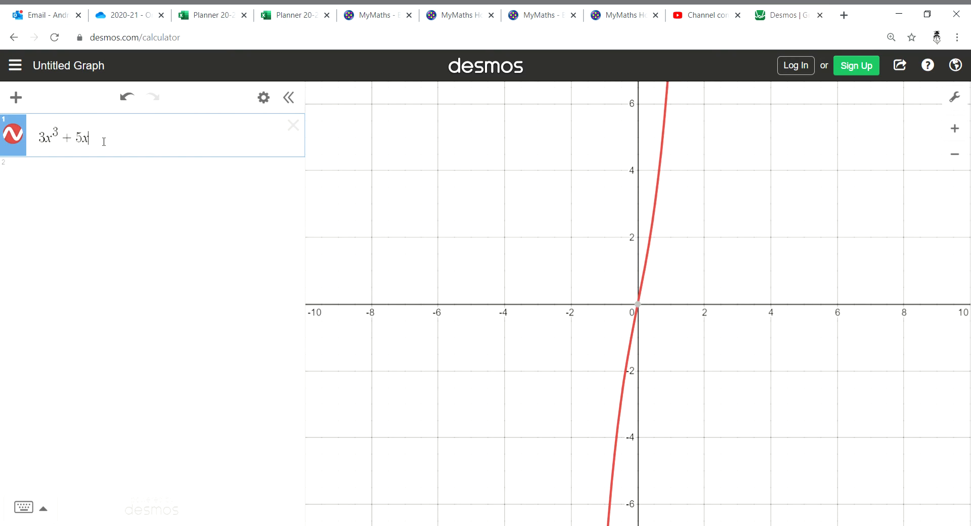
pyautogui.write('^2')
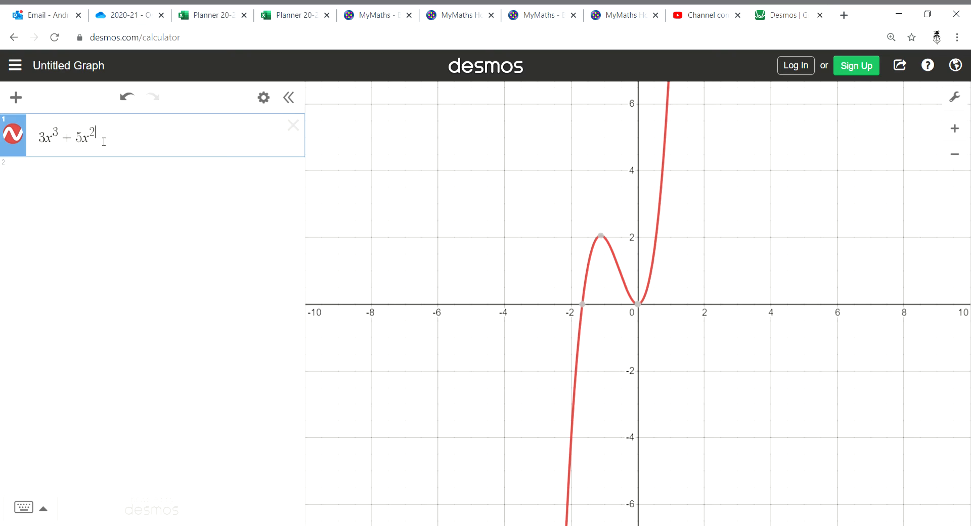
# Clear the cubic and enter 2x² as the first expression
pyautogui.press('BackSpace')
pyautogui.press('BackSpace')
pyautogui.press('BackSpace')
pyautogui.press('BackSpace')
pyautogui.press('BackSpace')
pyautogui.press('BackSpace')
pyautogui.press('BackSpace')
pyautogui.press('BackSpace')
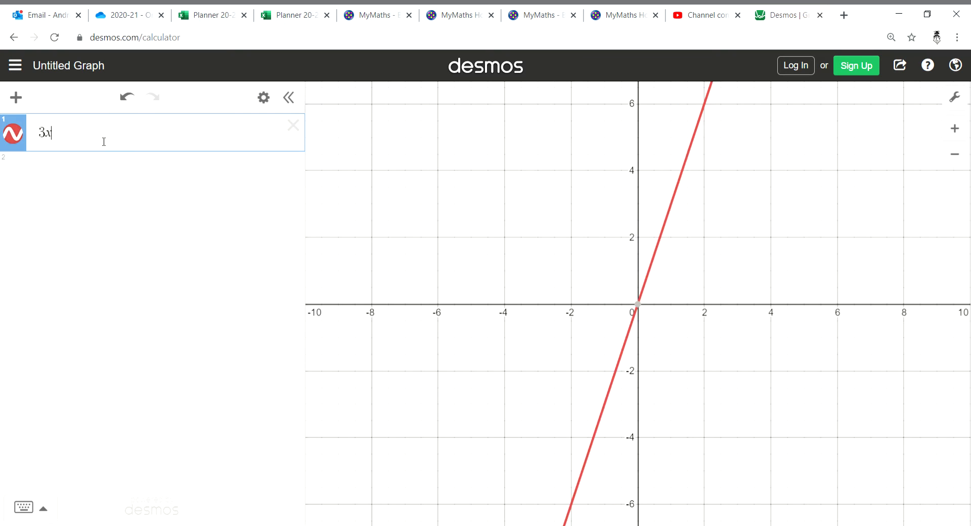
pyautogui.press('BackSpace')
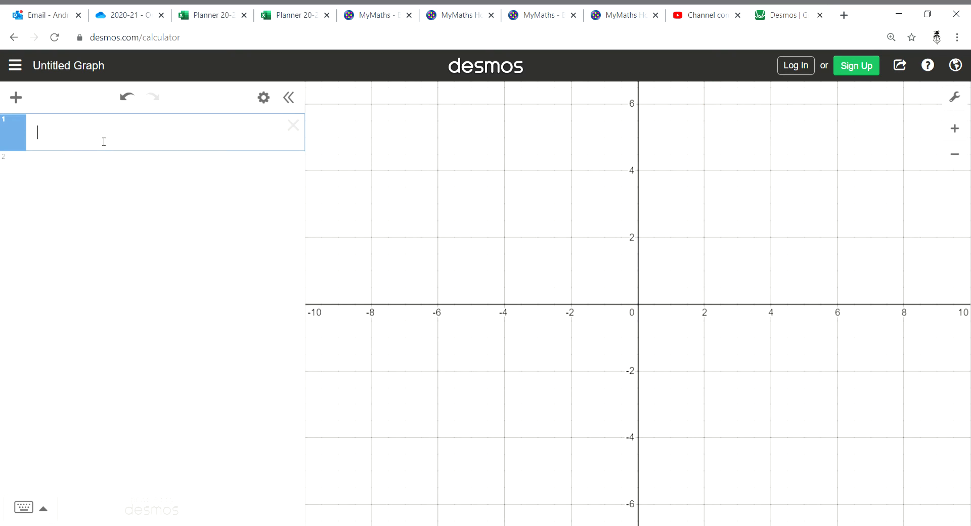
pyautogui.write('2x^2')
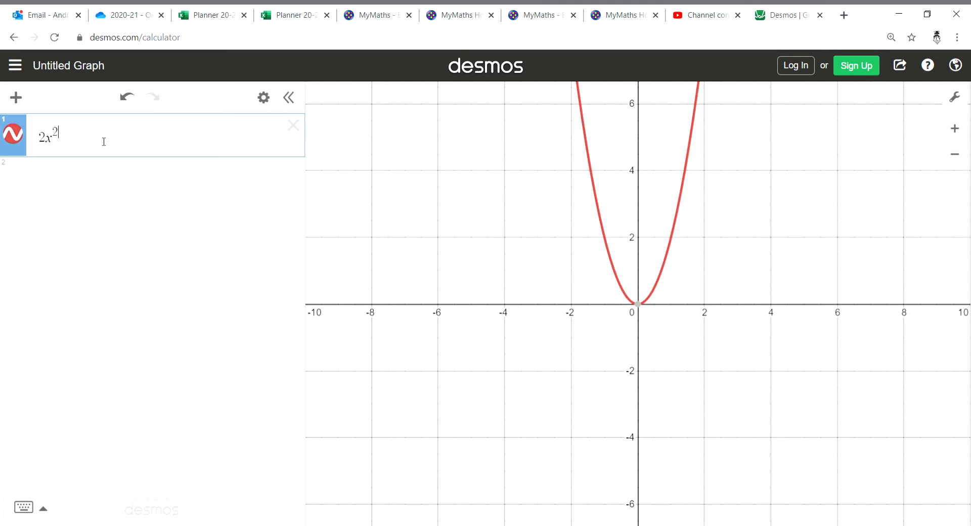
pyautogui.write('x')
# Try replacing the exponent with x so the first expression reads 2x^x
pyautogui.press('BackSpace')
pyautogui.press('BackSpace')
pyautogui.press('BackSpace')
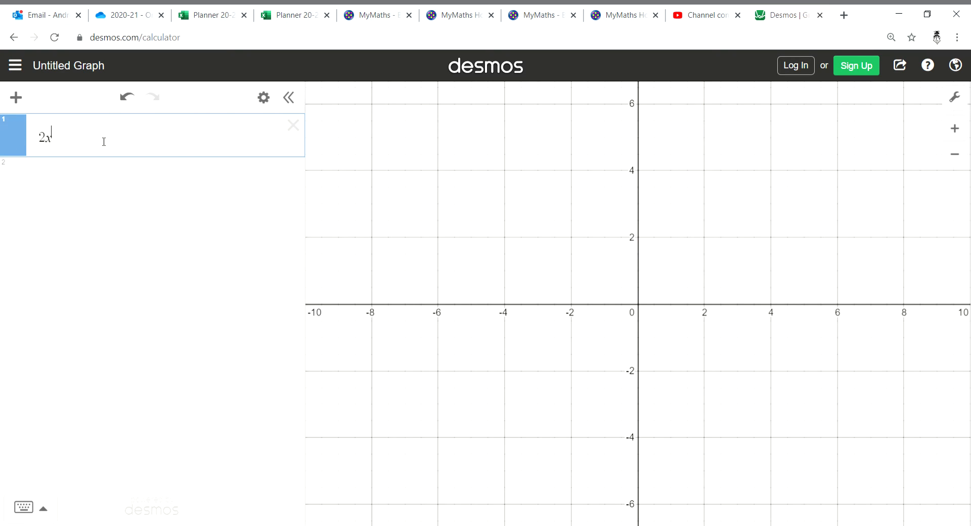
pyautogui.write('x')
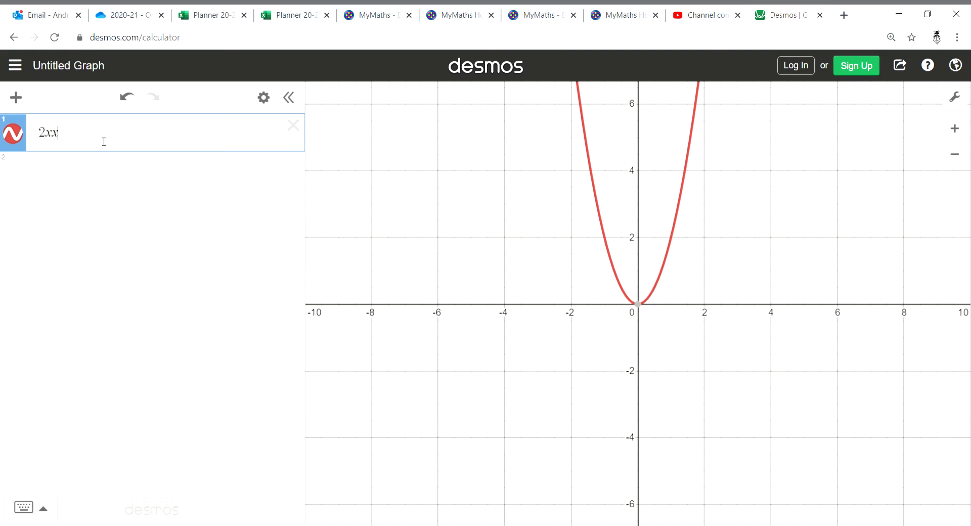
pyautogui.press('BackSpace')
pyautogui.write('^x')
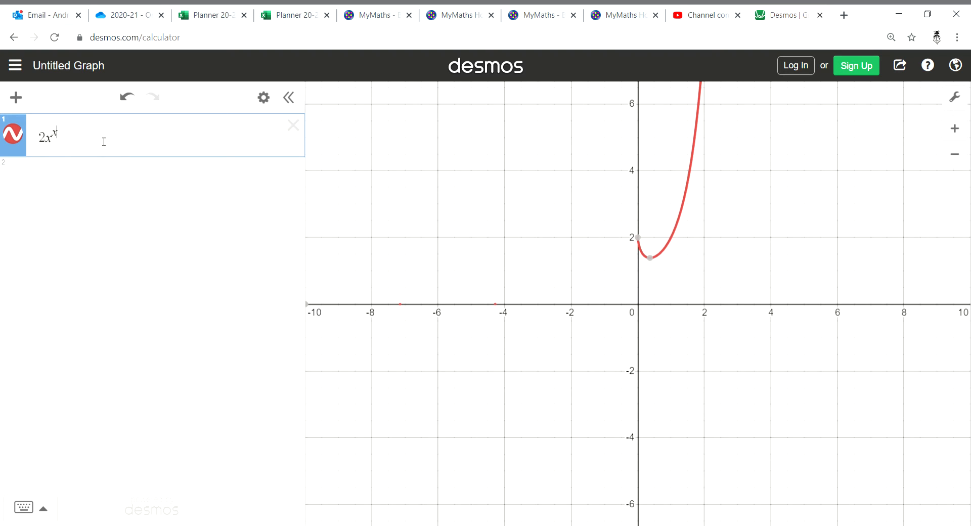
# Set the exponent to 2 and subtract 5 so the first expression reads 2x² − 5
pyautogui.press('BackSpace')
pyautogui.write('2')
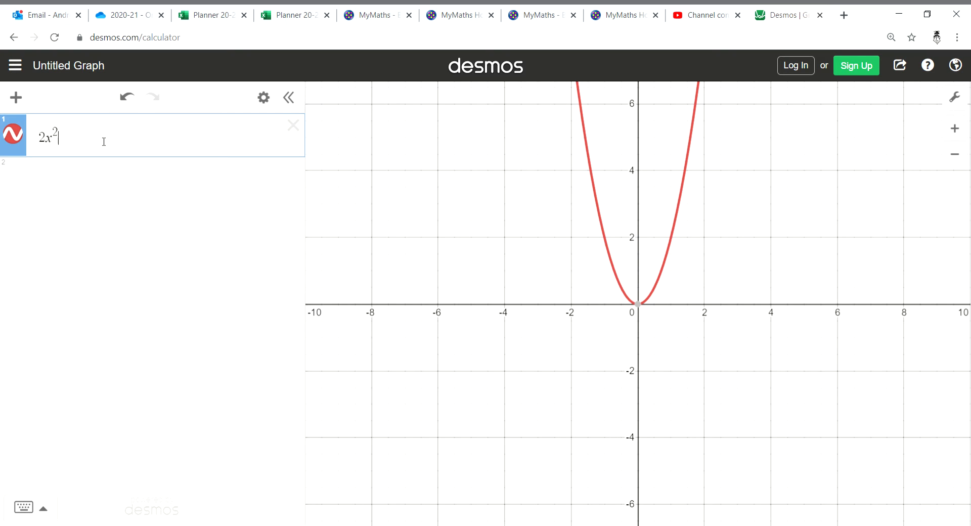
pyautogui.write('-5')
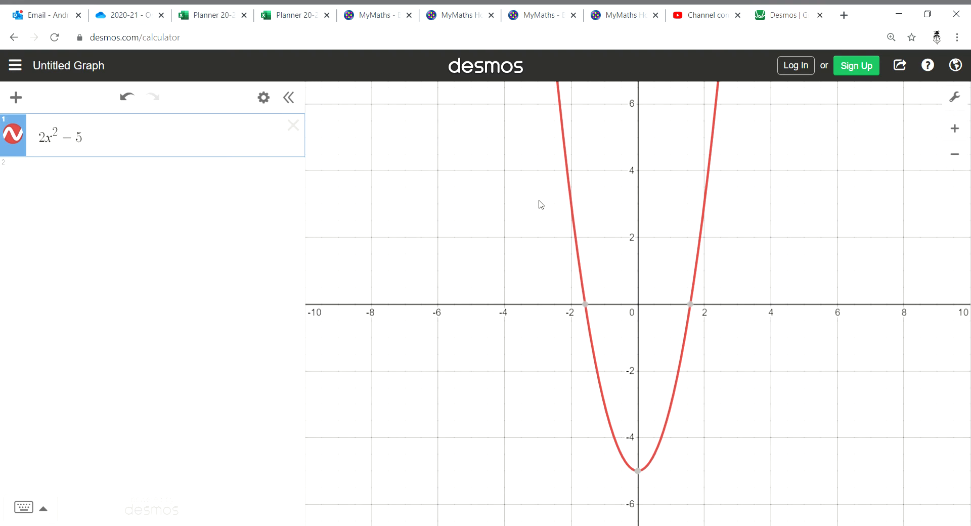
# Add the line y = 3x + 1 as a second expression and shorten it to 3x + 1 by removing "y ="
pyautogui.click(74, 175)
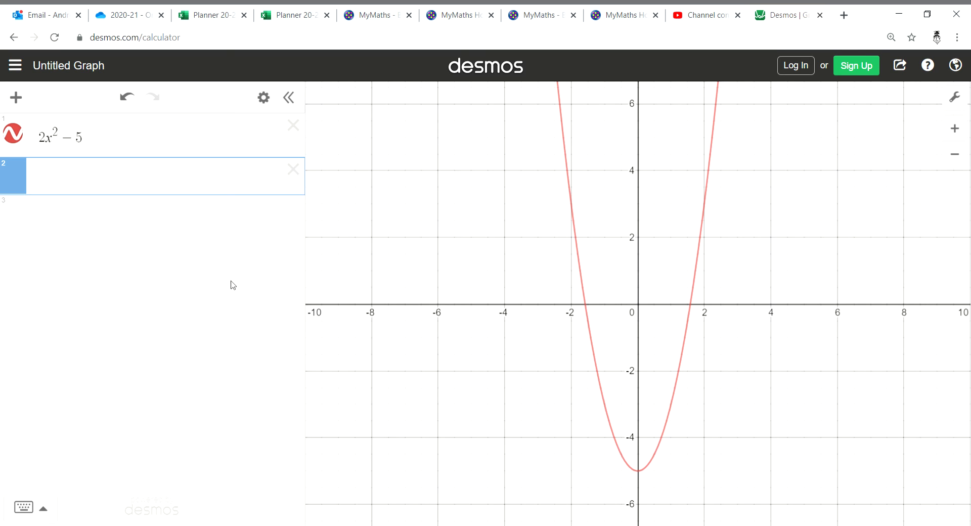
pyautogui.write('y=3x2')
pyautogui.write('+1')
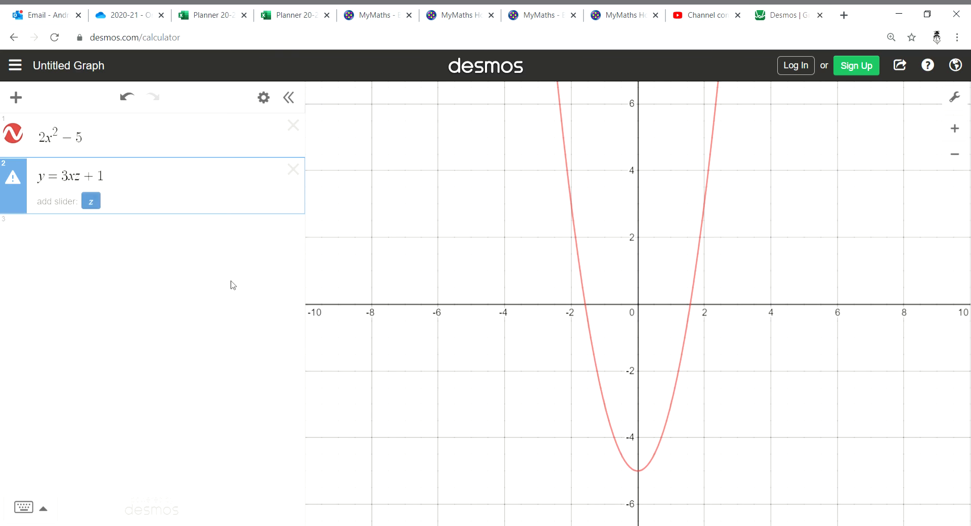
pyautogui.press('BackSpace')
pyautogui.press('BackSpace')
pyautogui.press('BackSpace')
pyautogui.press('BackSpace')
pyautogui.write('x+1')
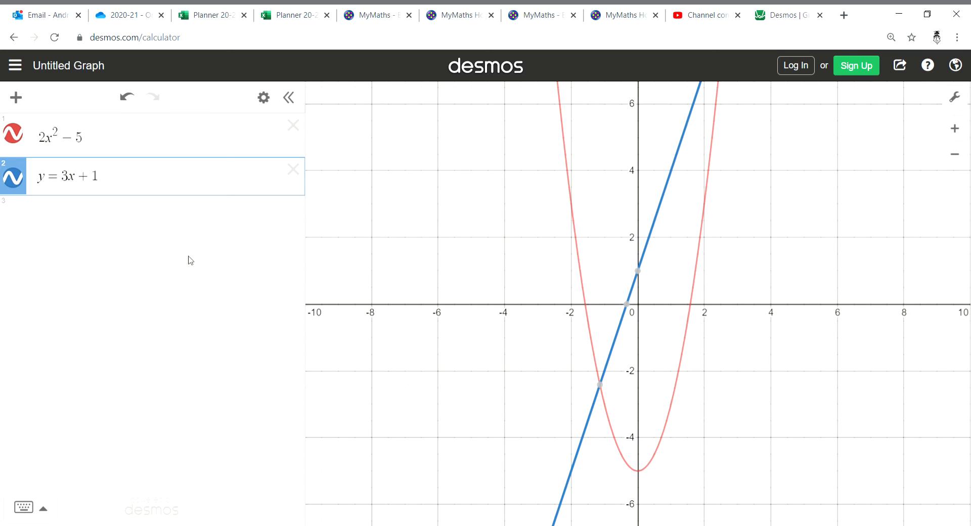
pyautogui.moveTo(65, 183); pyautogui.dragTo(33, 188)
pyautogui.press('BackSpace')
# Add the implicit line 2x + y = 5 as the third expression
pyautogui.click(78, 216)
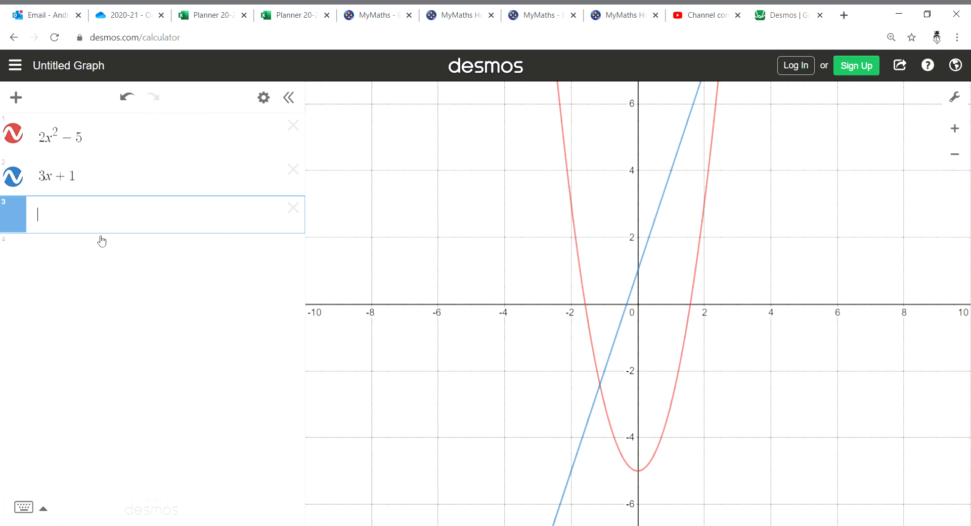
pyautogui.write('2x+')
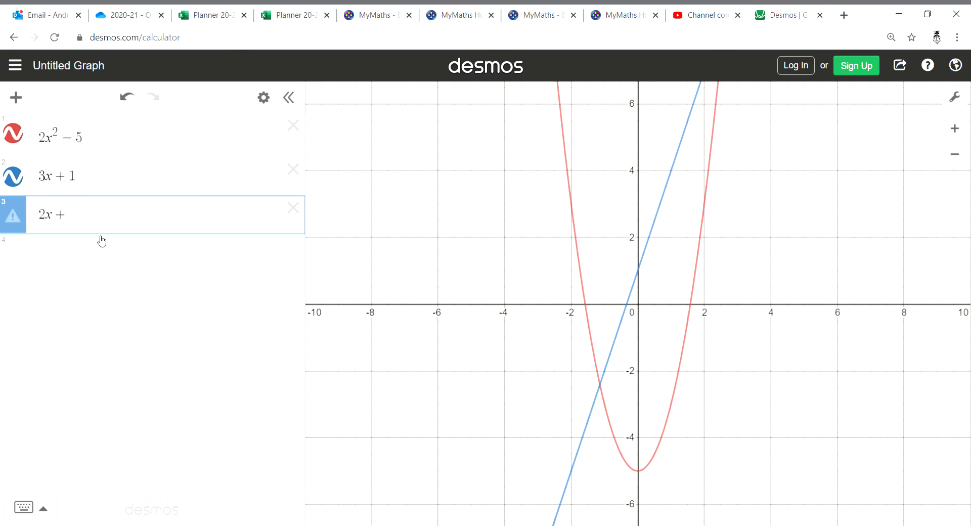
pyautogui.write('y=5')
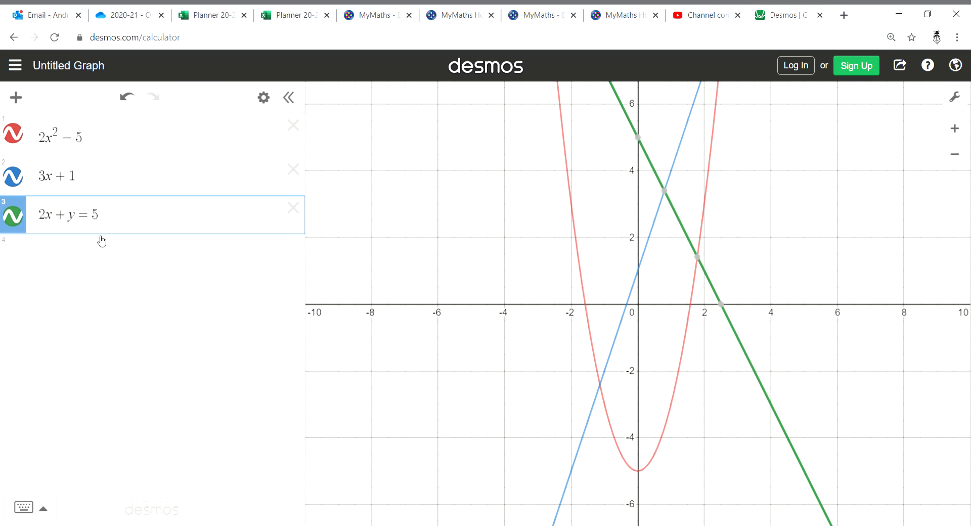
# Delete all the expressions and graph 2x² in the emptied expression list
pyautogui.click(198, 254)
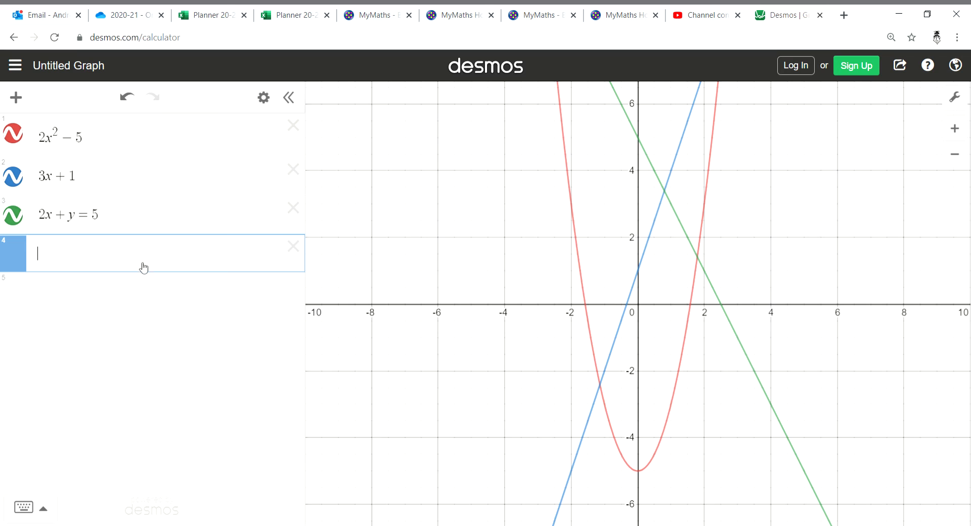
pyautogui.click(294, 247)
pyautogui.click(299, 212)
pyautogui.click(295, 169)
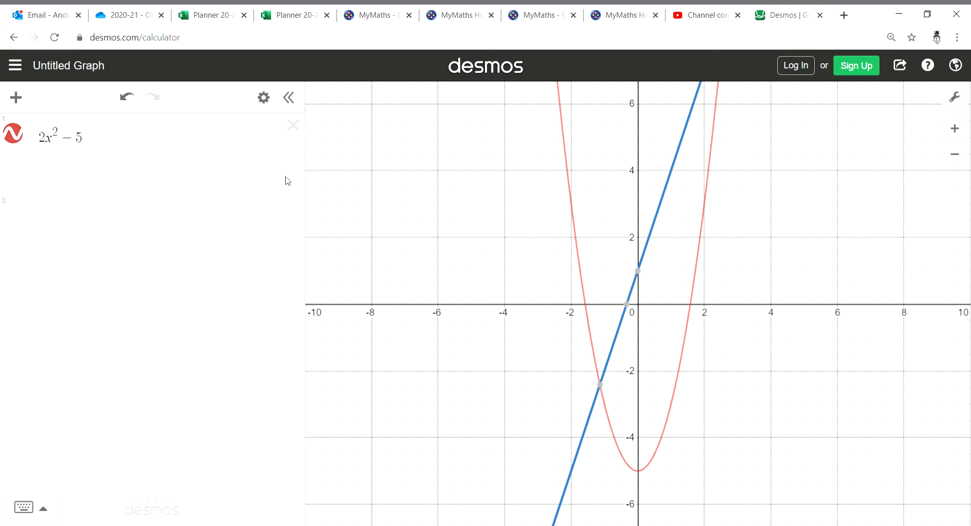
pyautogui.click(292, 126)
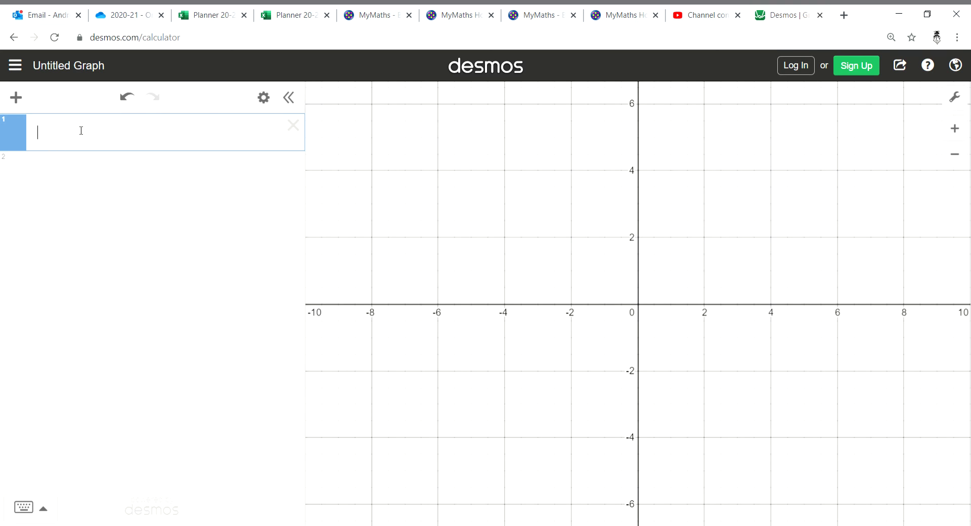
pyautogui.write('2x^2')
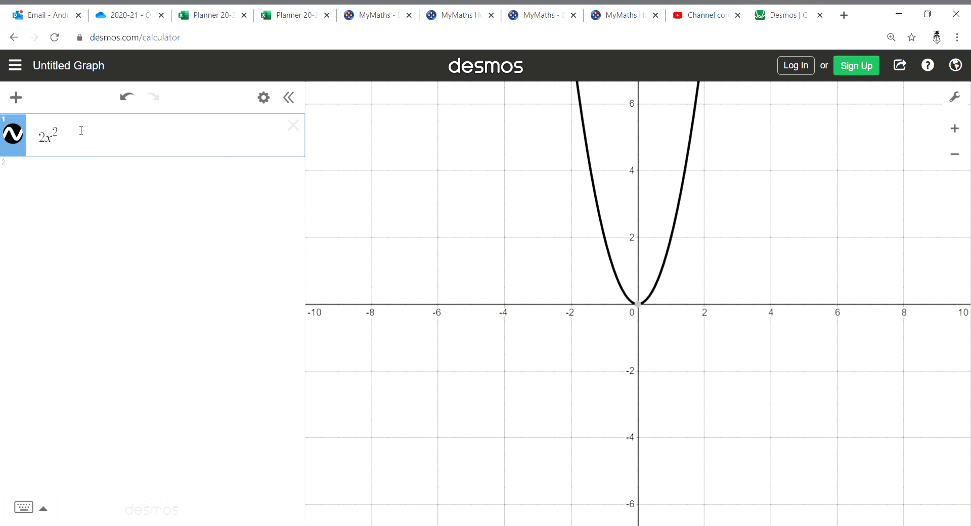
pyautogui.write('-5')
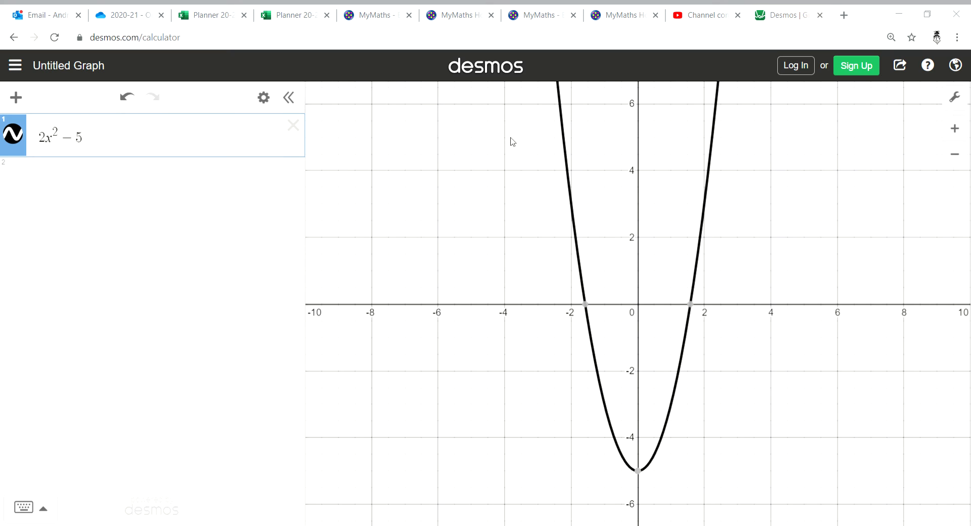
# Extend the expression to 2x² − 5 and turn off the graph's minor gridlines
pyautogui.click(955, 98)
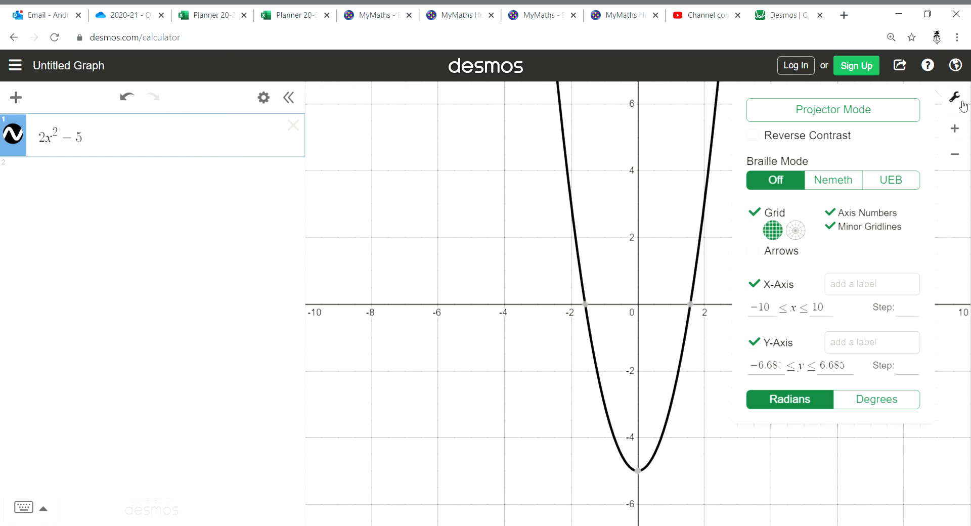
pyautogui.click(835, 231)
# Set the x-axis range from −5 to 5 with a step of 1
pyautogui.click(775, 310)
pyautogui.doubleClick(764, 311)
pyautogui.write('5')
pyautogui.click(813, 311)
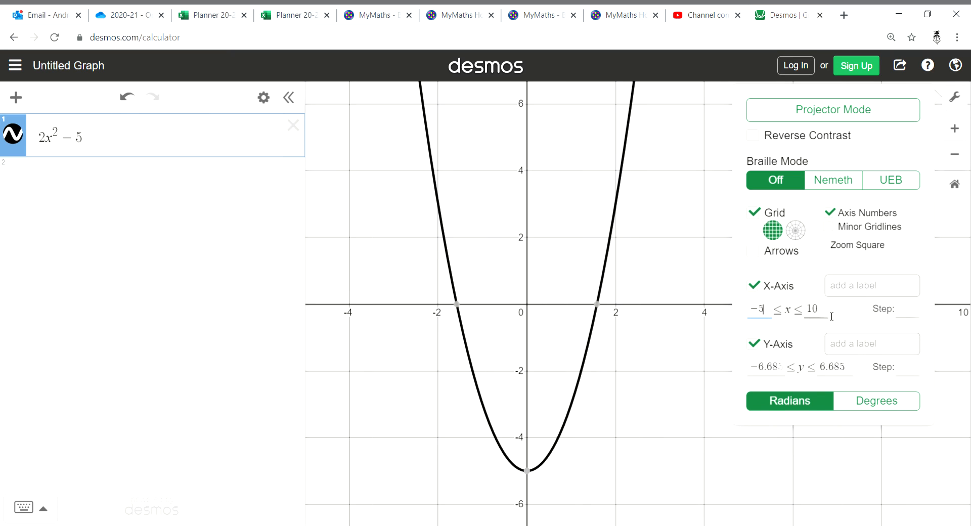
pyautogui.doubleClick(813, 310)
pyautogui.write('5')
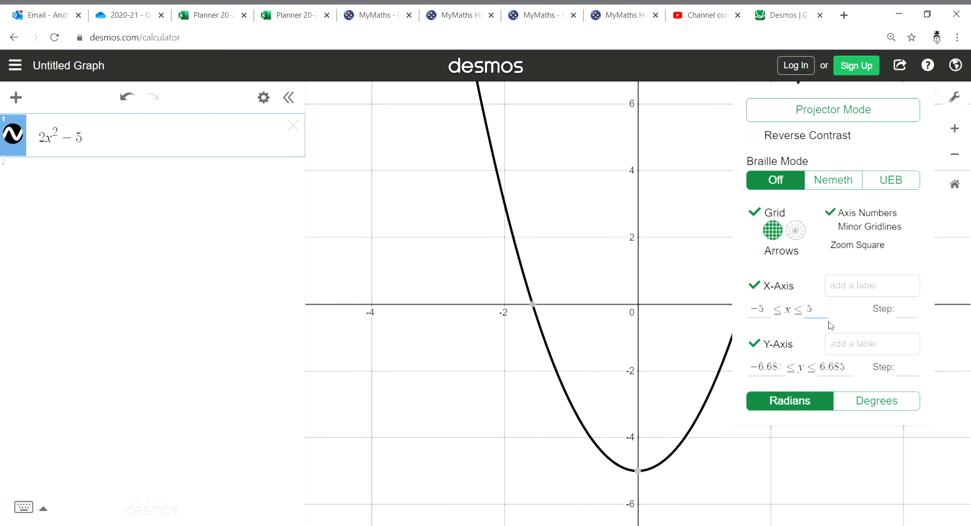
pyautogui.click(910, 313)
pyautogui.write('1')
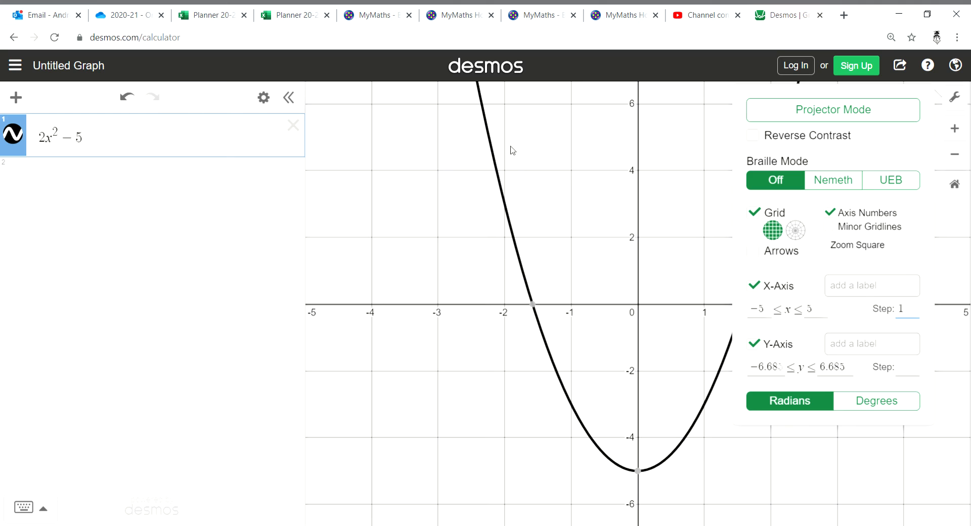
# Set the y-axis range from −6 to 20 with a step of 1 and switch the angle unit to degrees
pyautogui.click(790, 372)
pyautogui.moveTo(783, 373); pyautogui.dragTo(743, 419)
pyautogui.write('-6')
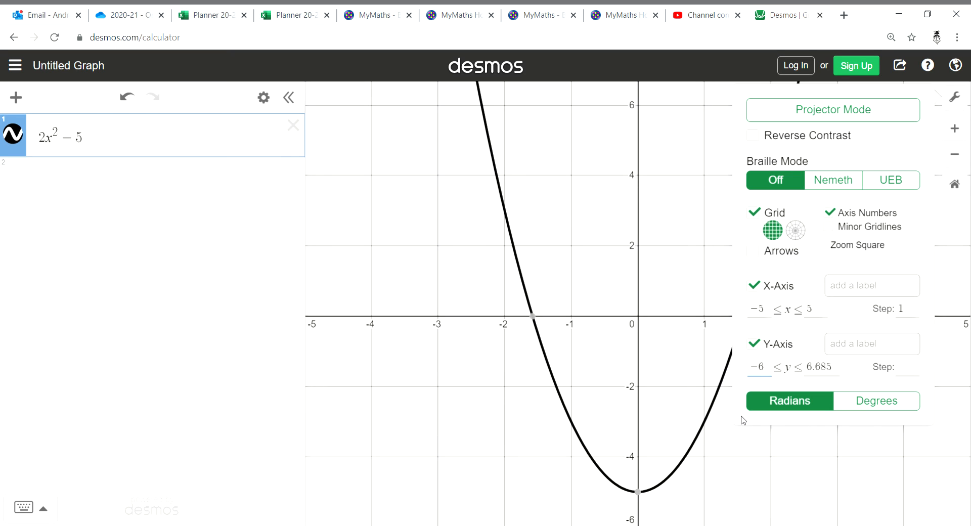
pyautogui.press('Tab')
pyautogui.write('20')
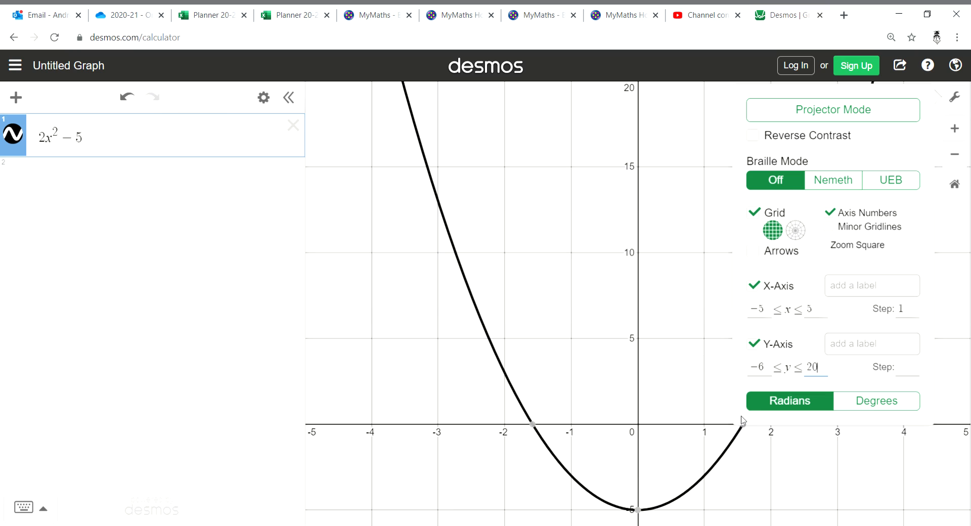
pyautogui.click(915, 375)
pyautogui.write('1')
pyautogui.click(923, 378)
pyautogui.click(886, 404)
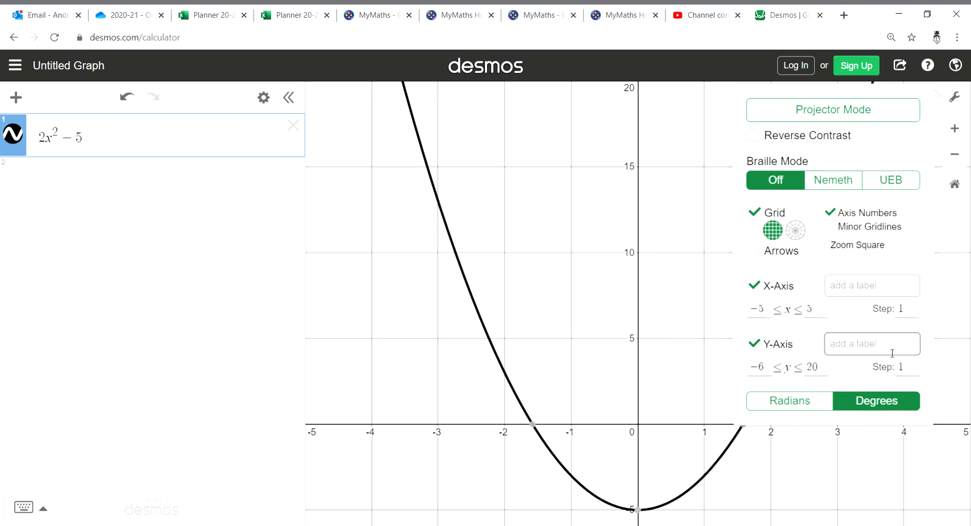
# Try upper y-axis limits of 6, 10, 20 and 15 for the parabola's view
pyautogui.click(908, 368)
pyautogui.click(746, 334)
pyautogui.doubleClick(812, 368)
pyautogui.write('6')
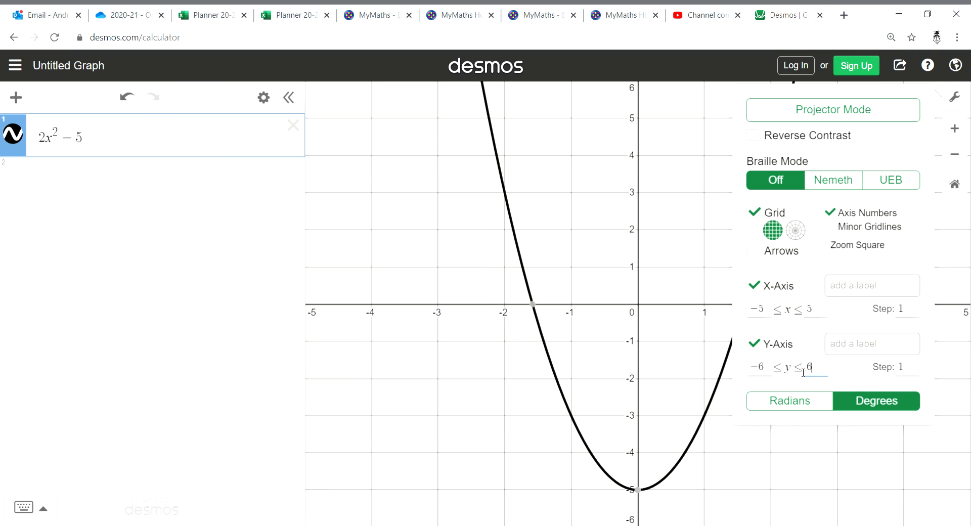
pyautogui.moveTo(817, 372); pyautogui.dragTo(808, 375)
pyautogui.write('10')
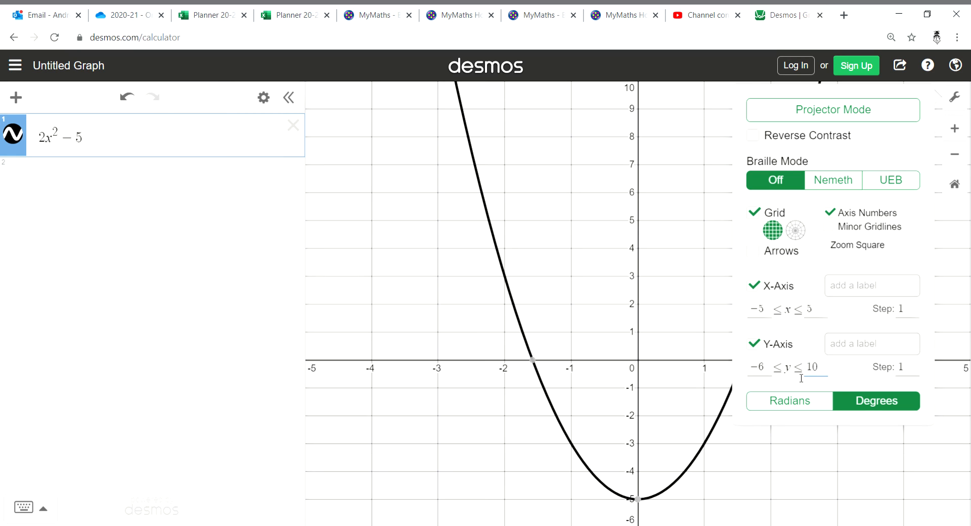
pyautogui.press('BackSpace')
pyautogui.press('BackSpace')
pyautogui.write('20')
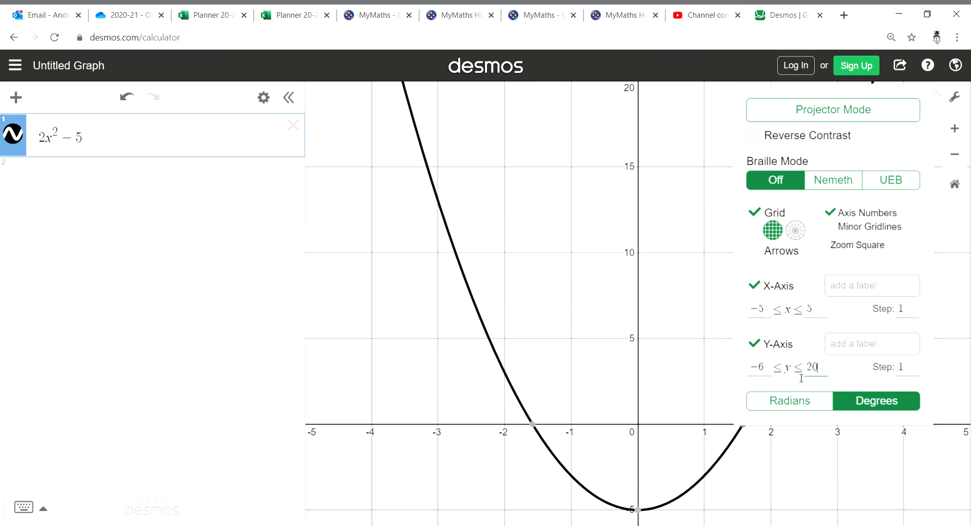
pyautogui.press('BackSpace')
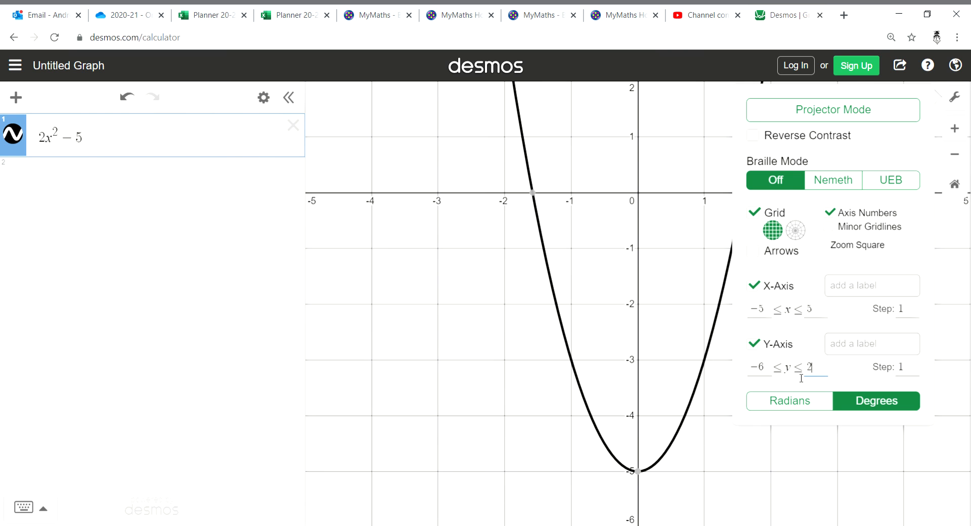
pyautogui.press('BackSpace')
pyautogui.write('15')
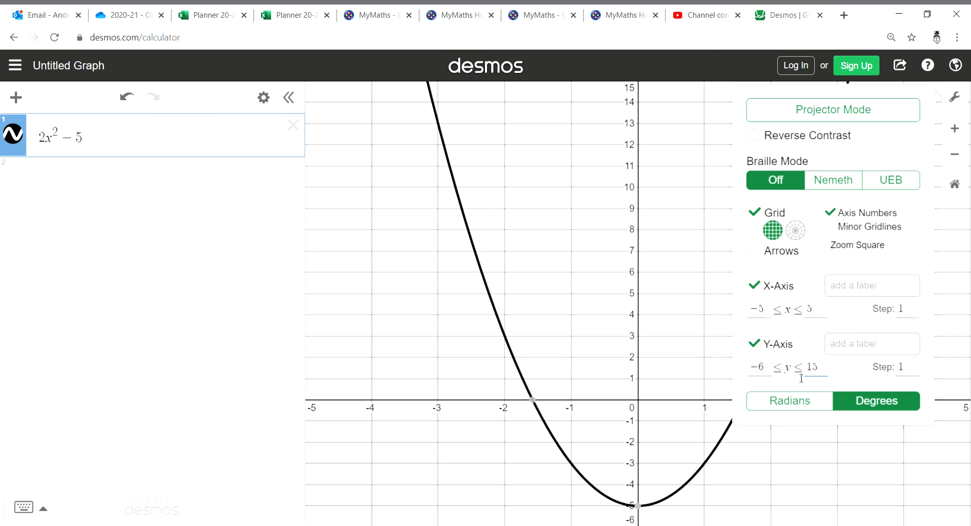
# Set the upper y-axis limit to 10
pyautogui.press('BackSpace')
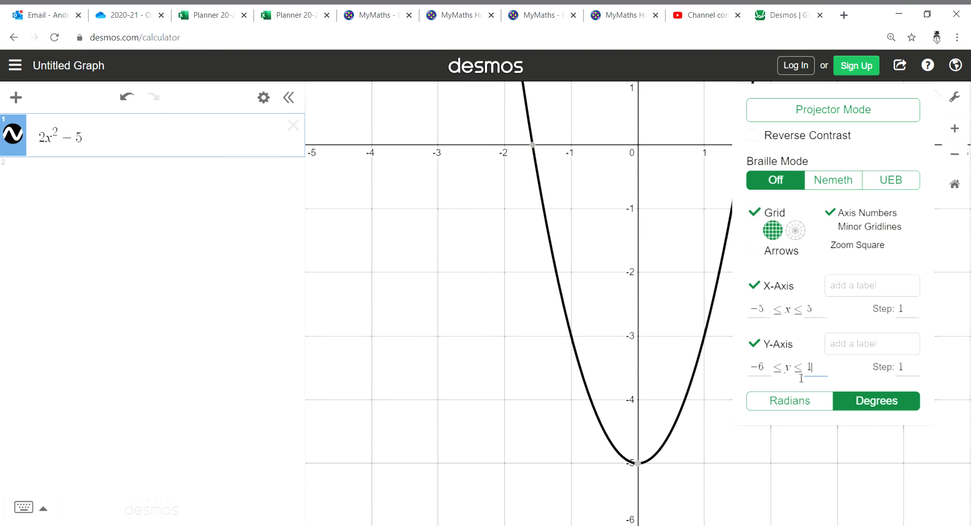
pyautogui.write('10')
pyautogui.press('BackSpace')
pyautogui.press('BackSpace')
pyautogui.write('0')
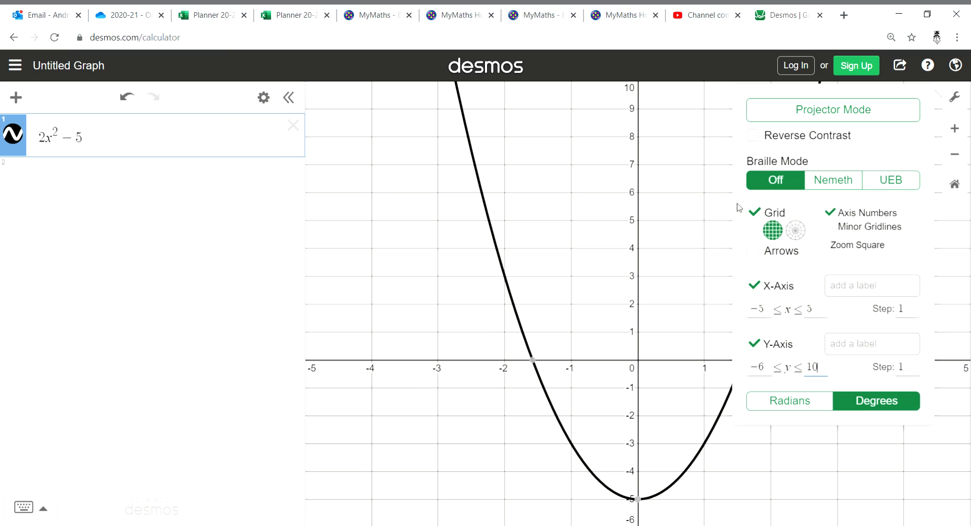
# Try graphing sin x as a second expression alongside the parabola, and clear it again
pyautogui.click(174, 177)
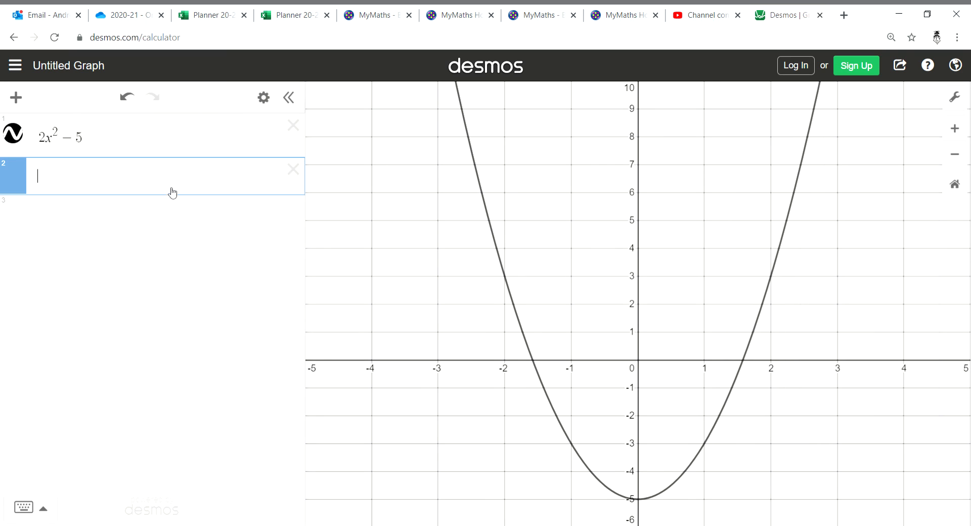
pyautogui.write('sinx')
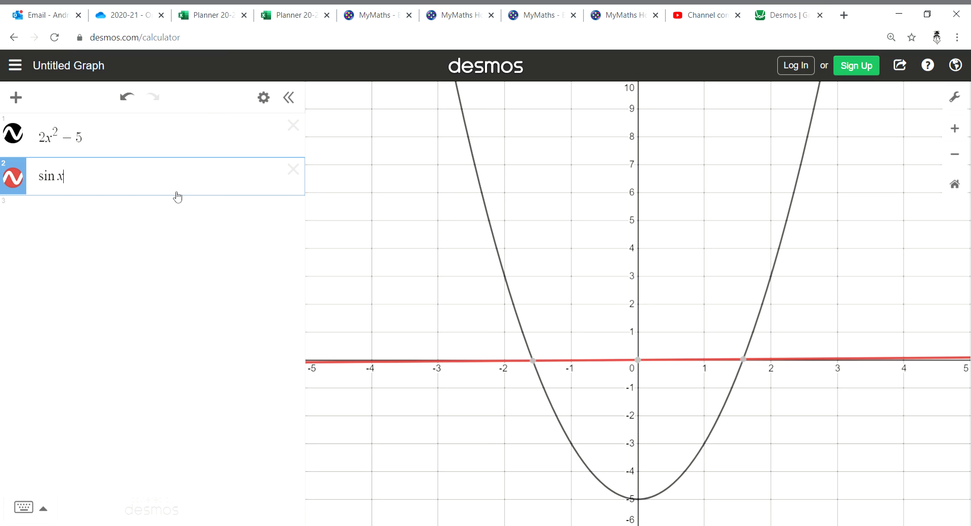
pyautogui.press('BackSpace')
pyautogui.press('BackSpace')
pyautogui.press('BackSpace')
pyautogui.press('BackSpace')
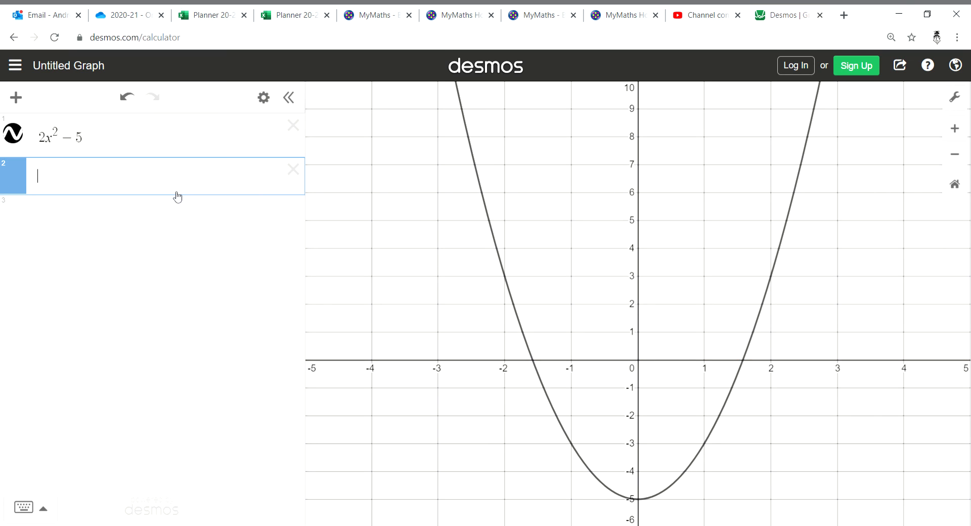
# Delete the 2x² − 5 expression and graph sin x as the only expression
pyautogui.click(294, 125)
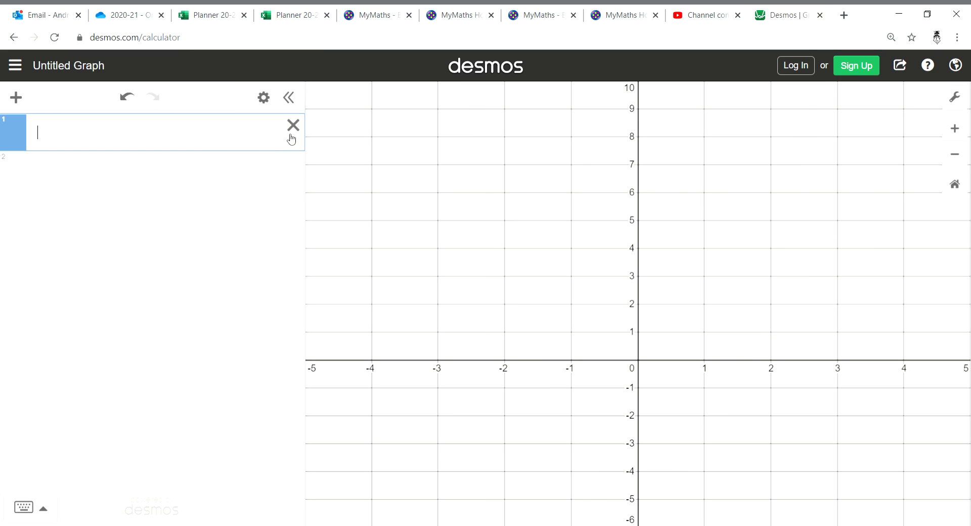
pyautogui.write('sinx')
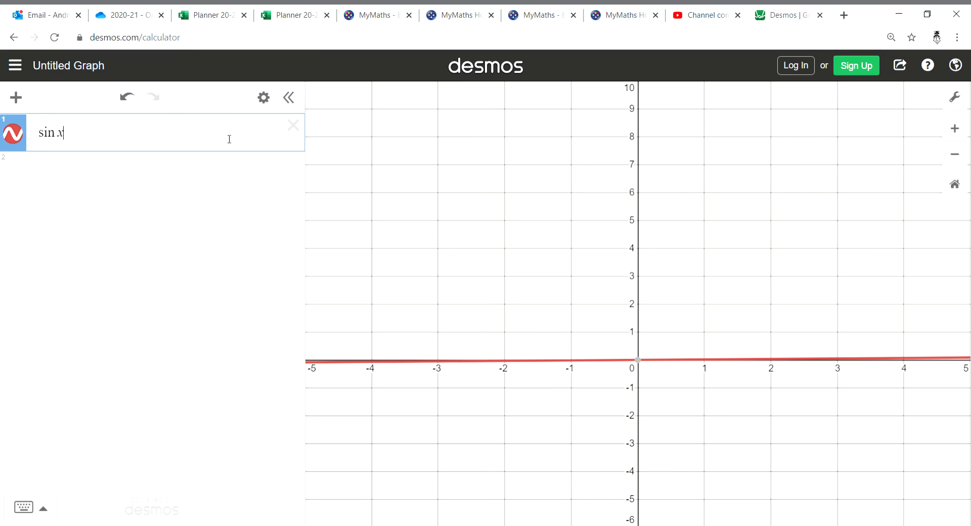
# Set the x-axis range from 0 to 360 with a step of 45 for the sine curve
pyautogui.click(954, 98)
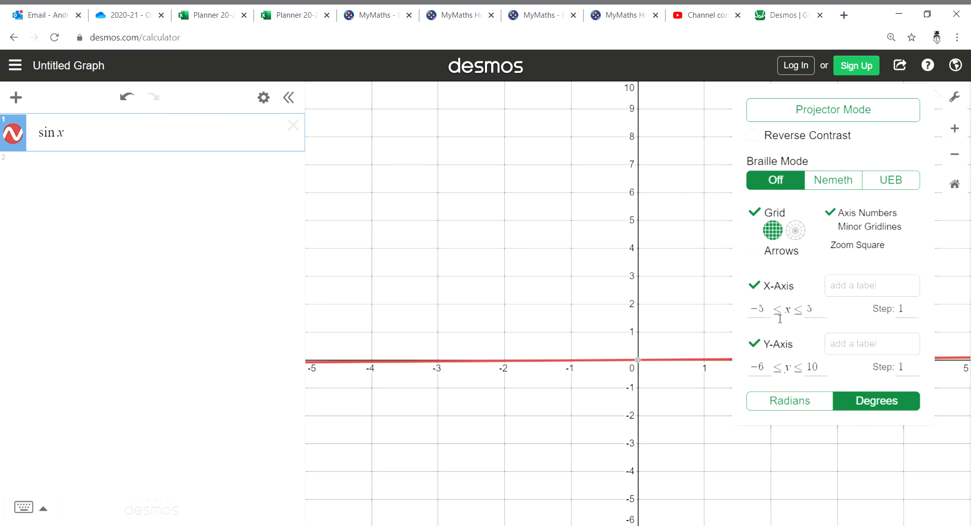
pyautogui.moveTo(769, 316); pyautogui.dragTo(743, 314)
pyautogui.write('0')
pyautogui.press('Tab')
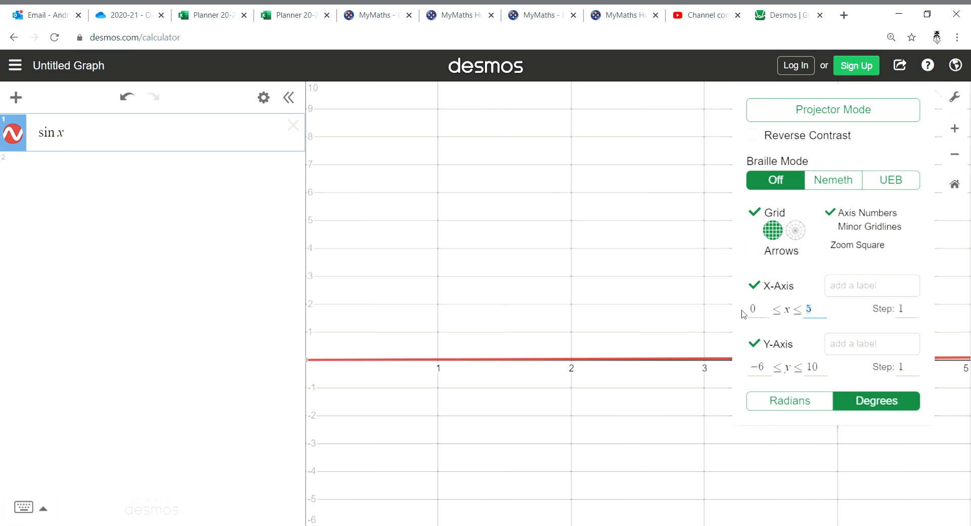
pyautogui.write('360')
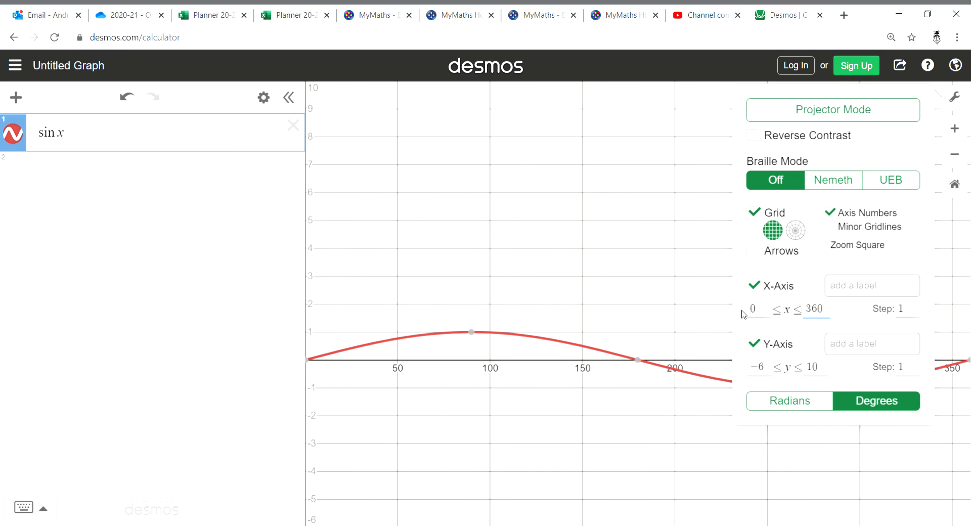
pyautogui.press('Tab')
pyautogui.write('45')
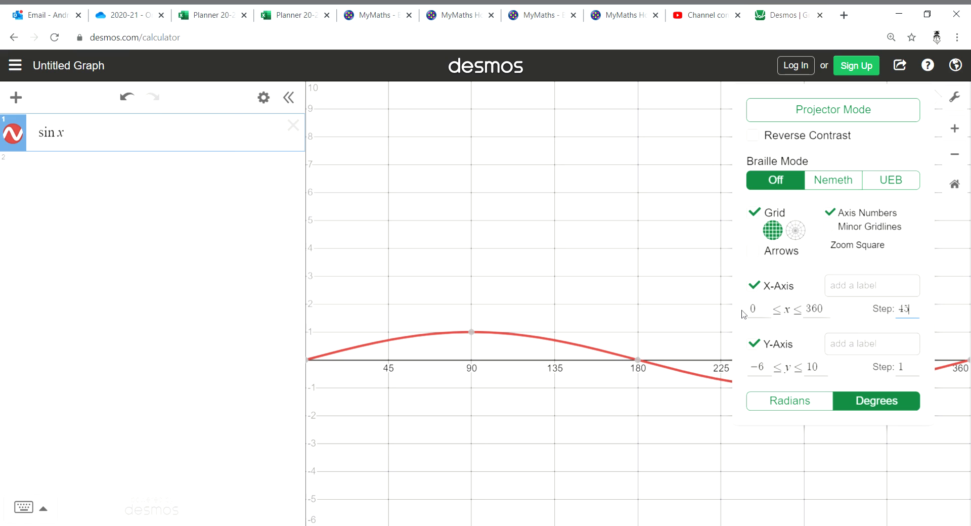
# Set the y-axis range from −2 to 2 and close the graph settings
pyautogui.moveTo(767, 370); pyautogui.dragTo(736, 361)
pyautogui.write('-2')
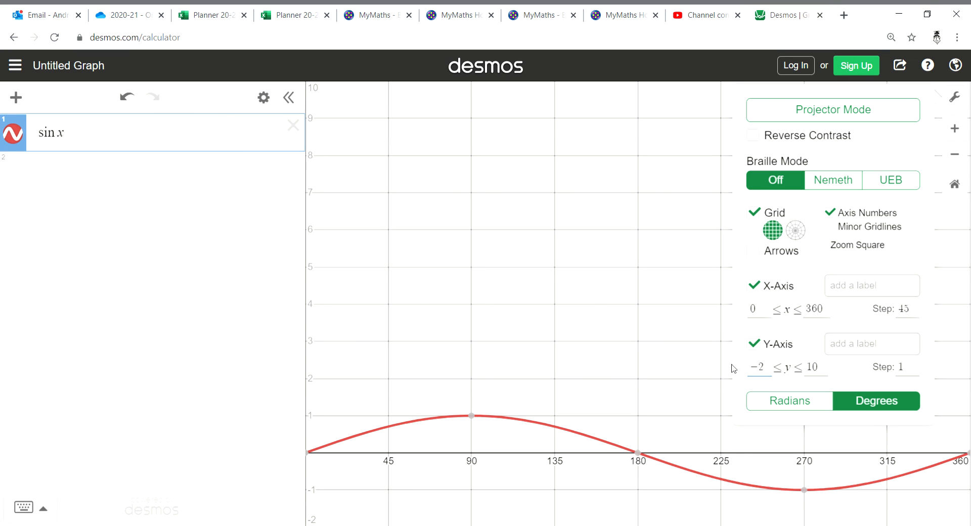
pyautogui.press('Tab')
pyautogui.write('2')
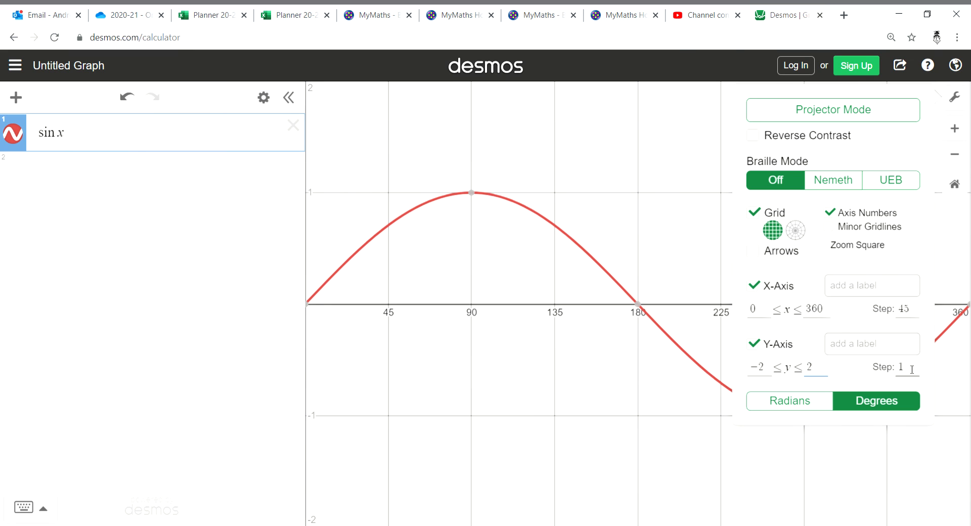
pyautogui.click(648, 195)
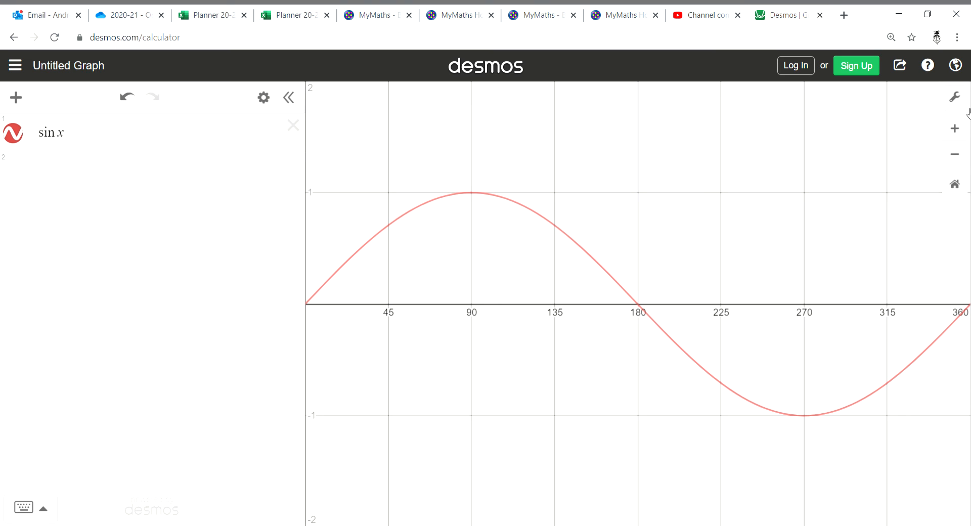
# Replace the sin x expression with 2x² + 5
pyautogui.click(115, 138)
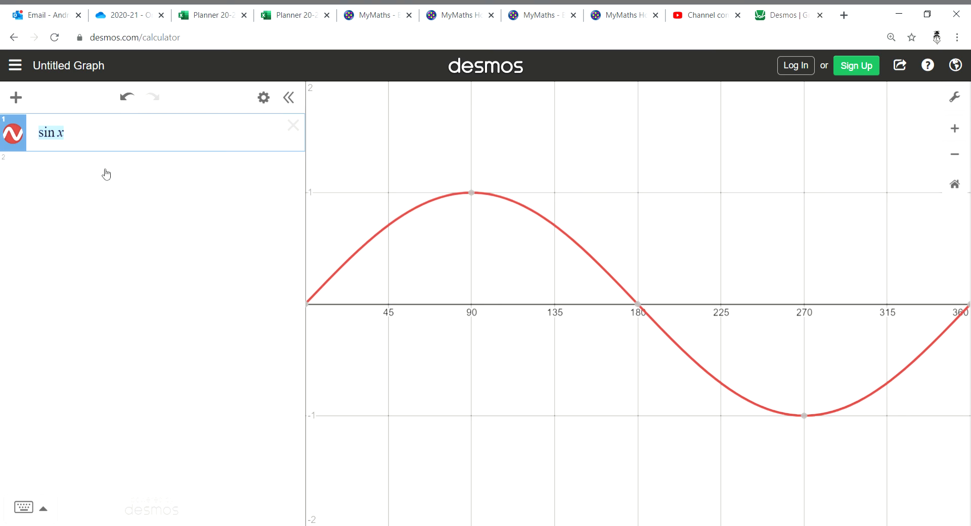
pyautogui.write('2x^2')
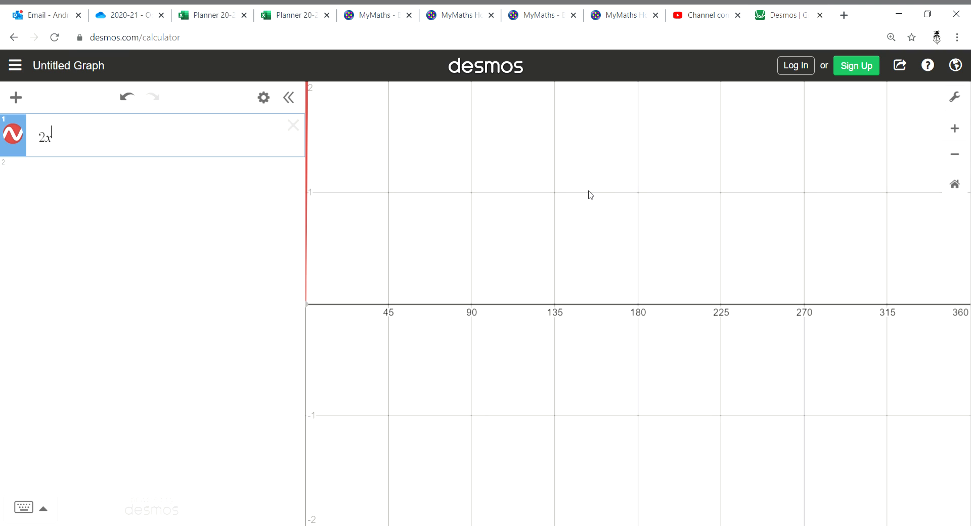
pyautogui.write('+5')
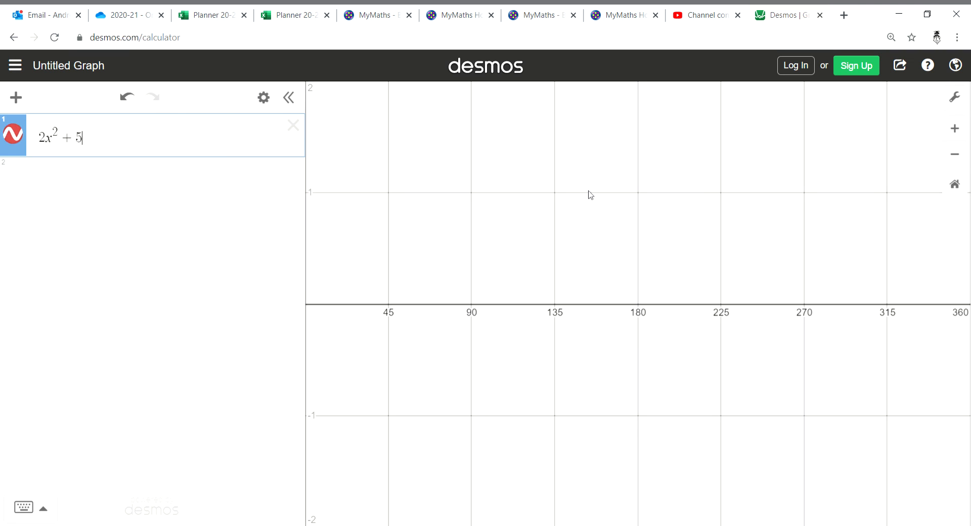
# Change the x-axis range to run from −5 to 5 with a step of 1
pyautogui.click(959, 102)
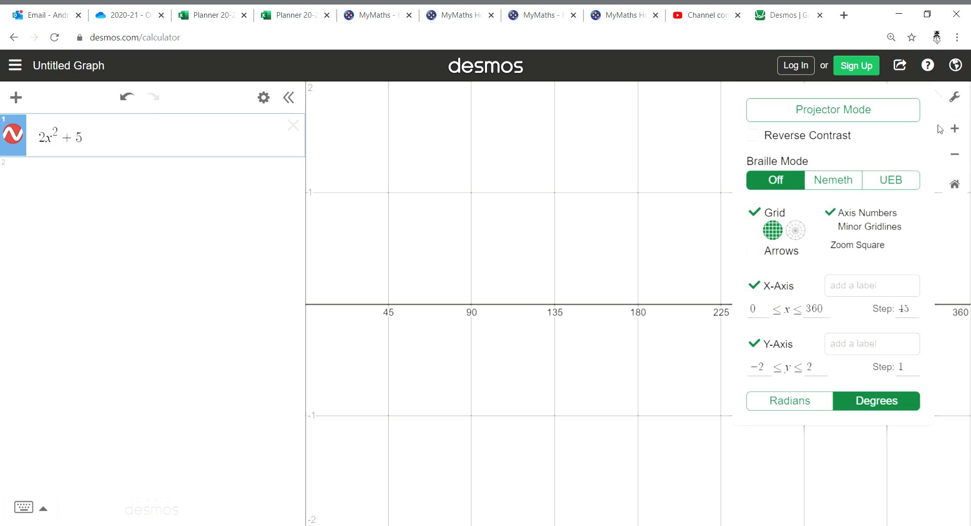
pyautogui.click(816, 309)
pyautogui.doubleClick(811, 310)
pyautogui.click(766, 311)
pyautogui.write('-5')
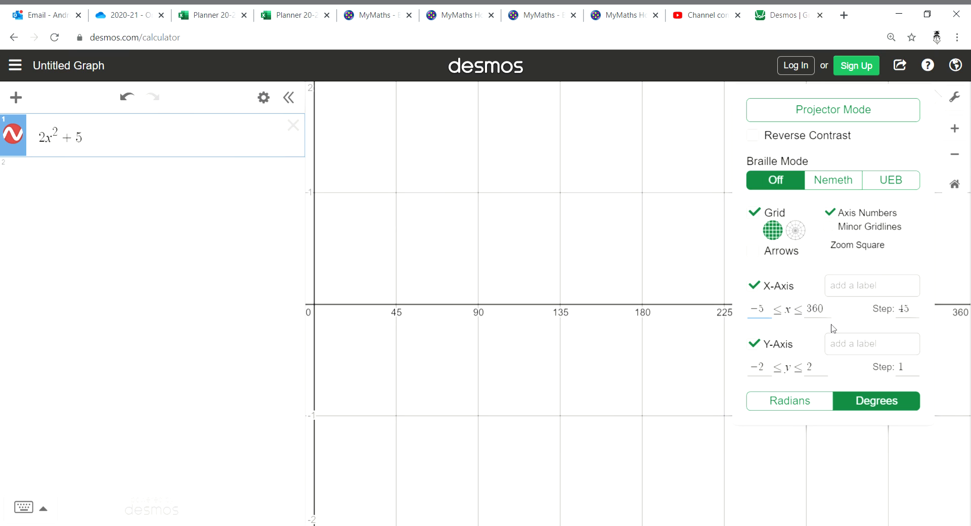
pyautogui.press('Tab')
pyautogui.write('5')
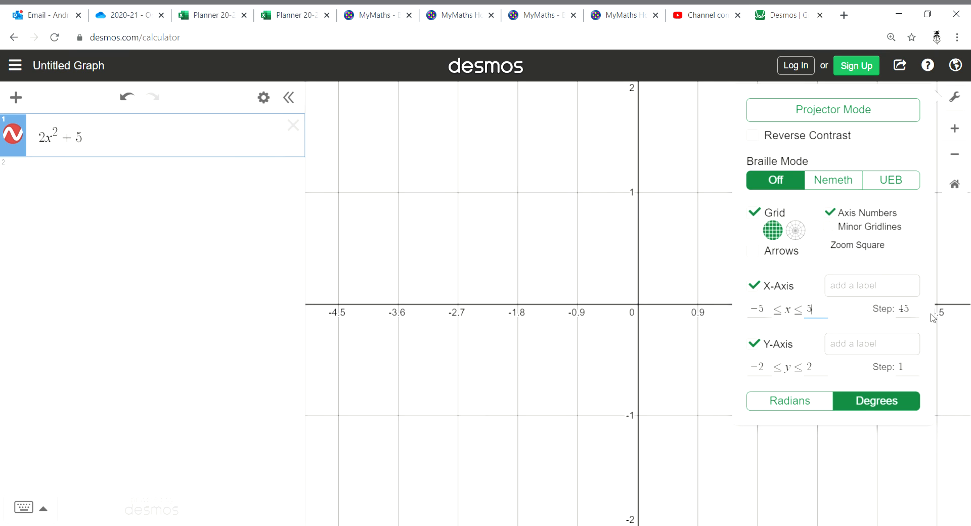
pyautogui.press('Tab')
pyautogui.write('1')
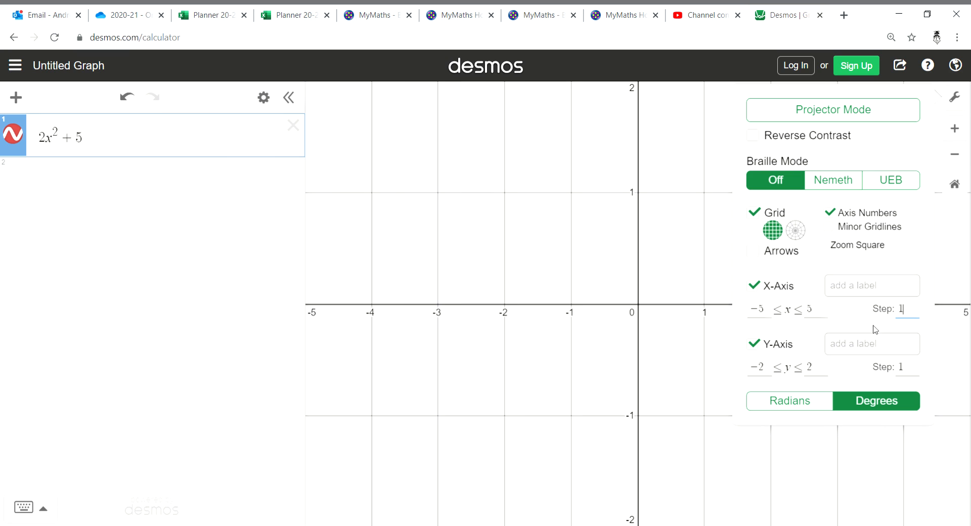
# Set the y-axis range from −5 to 15 and close the graph settings
pyautogui.moveTo(770, 370); pyautogui.dragTo(748, 372)
pyautogui.write('-5')
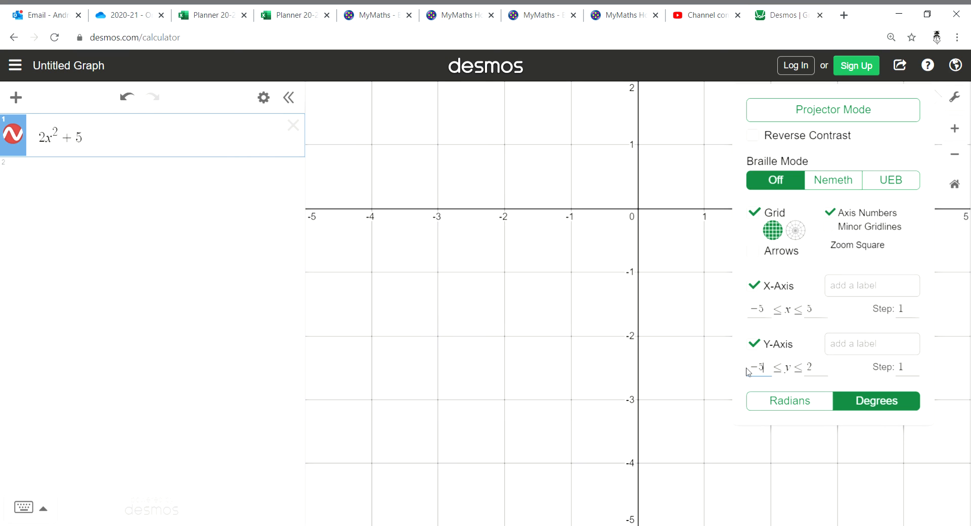
pyautogui.press('Tab')
pyautogui.write('15')
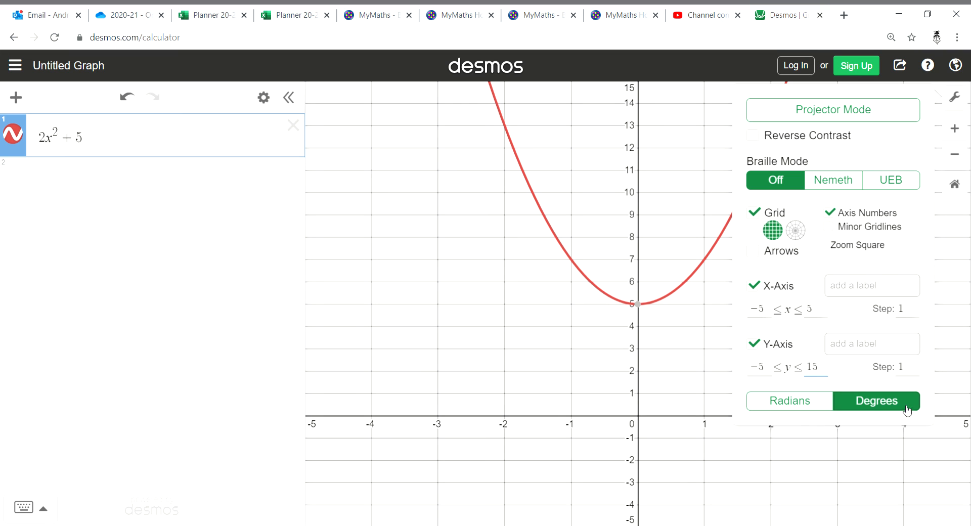
pyautogui.click(633, 367)
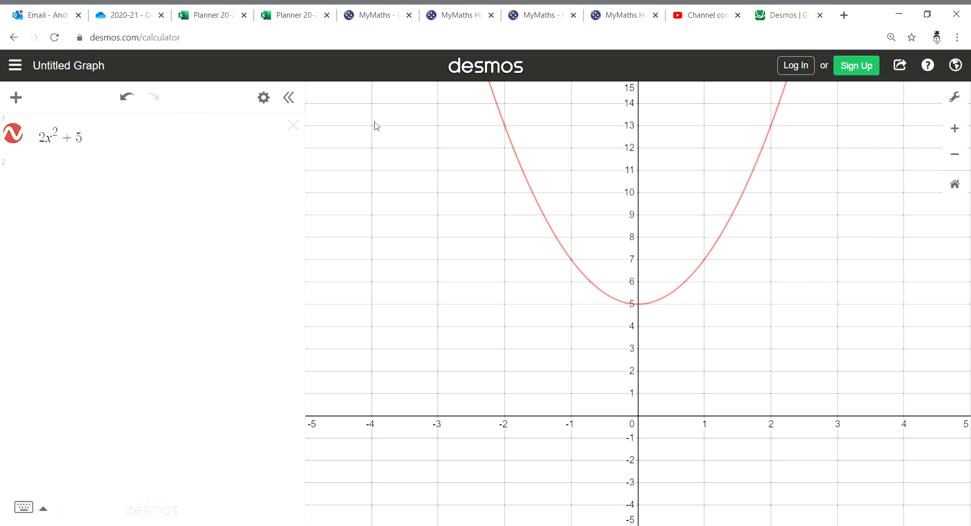
# Change the constant term so the expression reads 2x² − 2
pyautogui.click(102, 140)
pyautogui.press('BackSpace')
pyautogui.press('BackSpace')
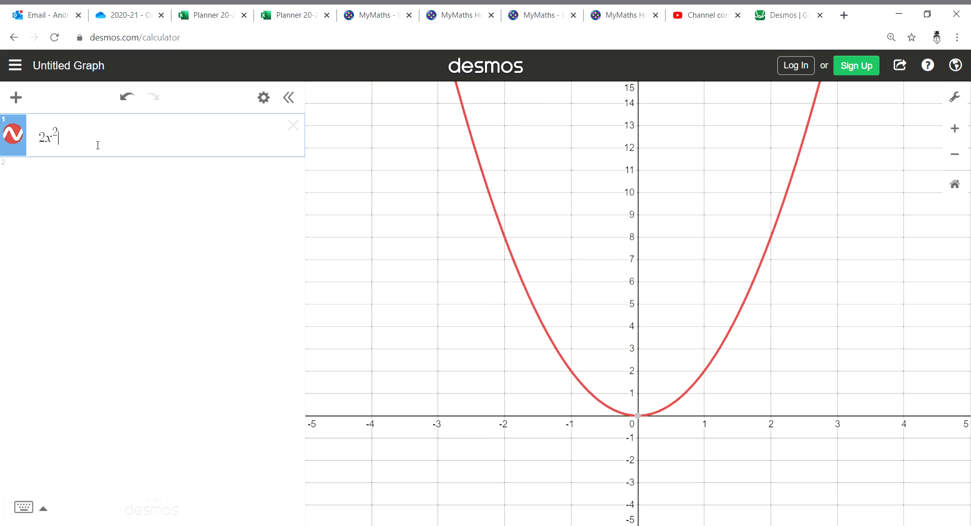
pyautogui.write('-2')
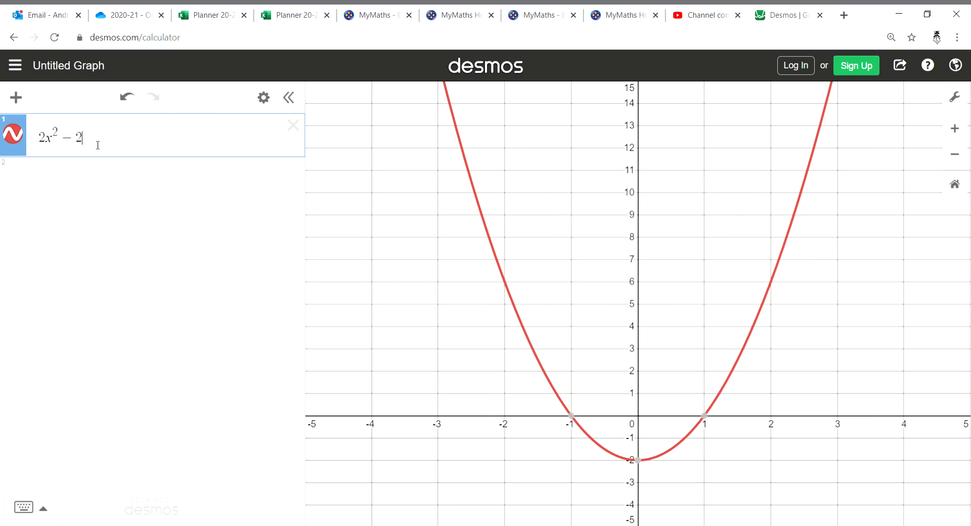